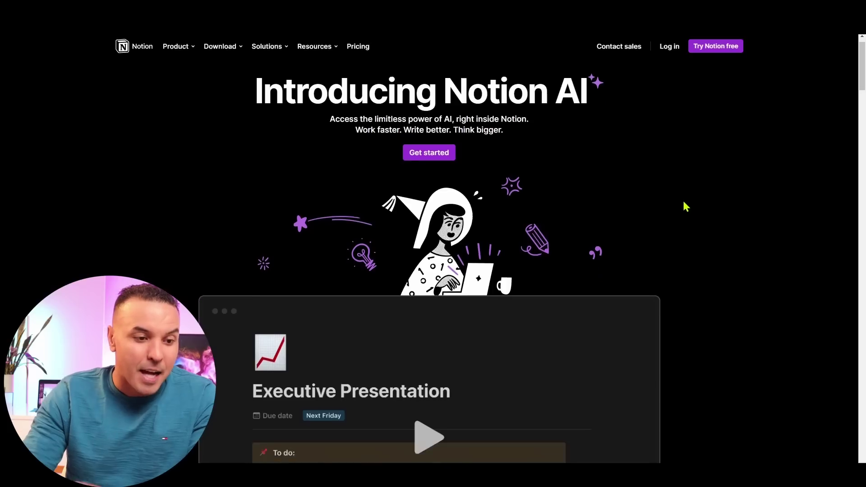
Step: Look through the Notion AI landing page from its introduction to the Action items, Summaries and Takeaways cards
scroll(683, 203, down, 5)
scroll(683, 204, down, 4)
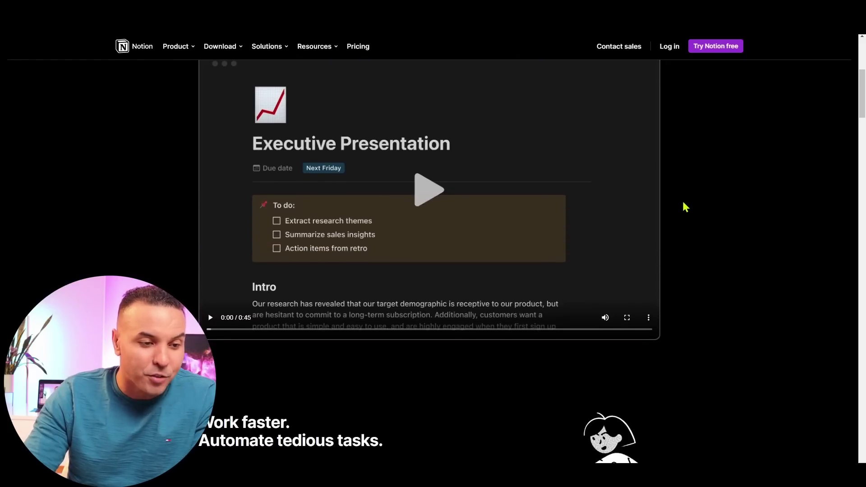
scroll(683, 204, down, 6)
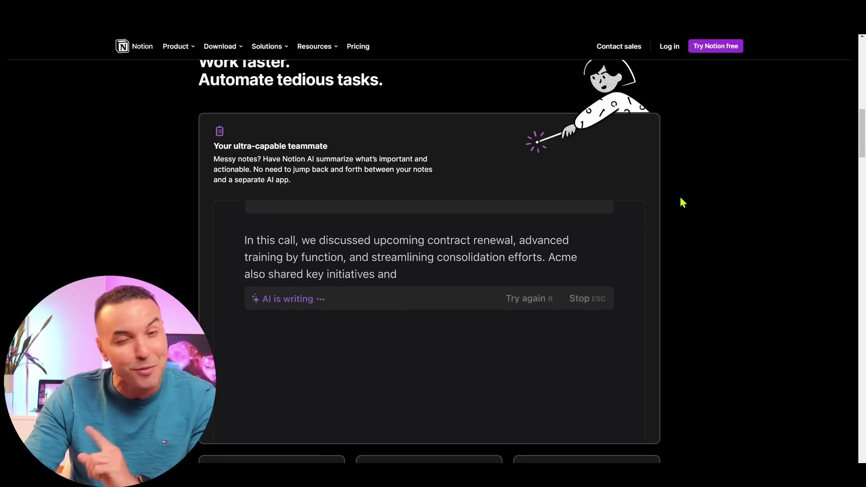
scroll(679, 195, up, 1)
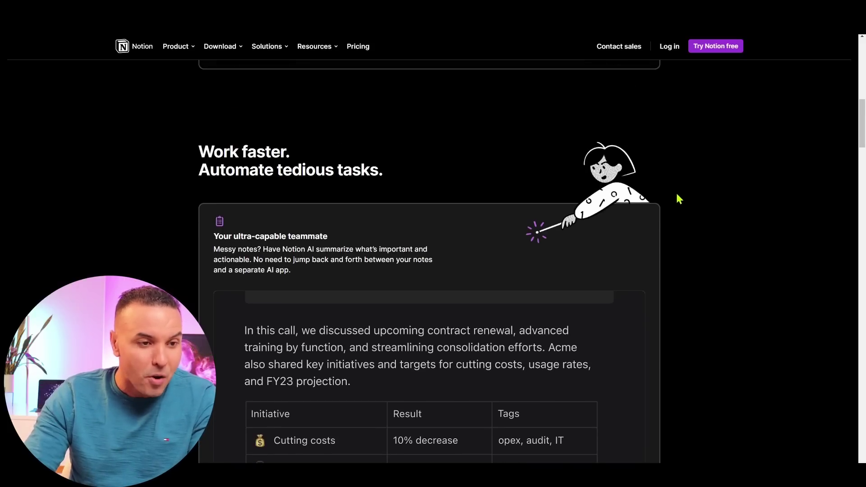
scroll(676, 199, down, 4)
scroll(679, 199, down, 2)
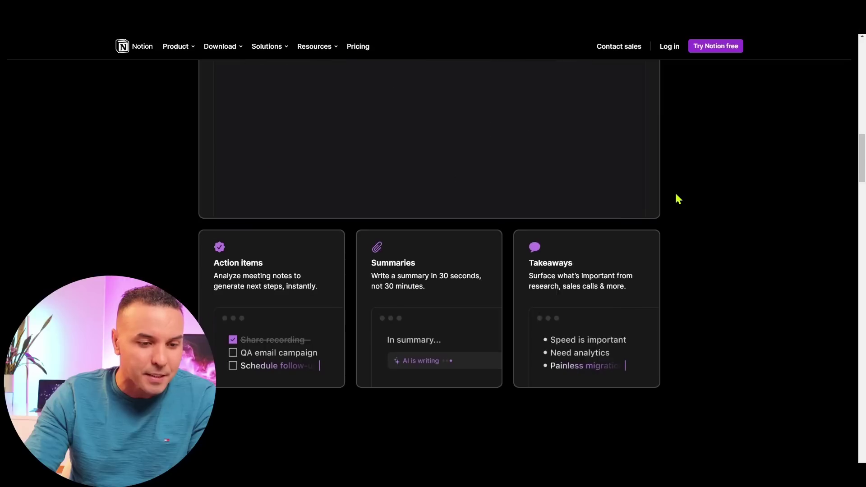
scroll(679, 199, down, 4)
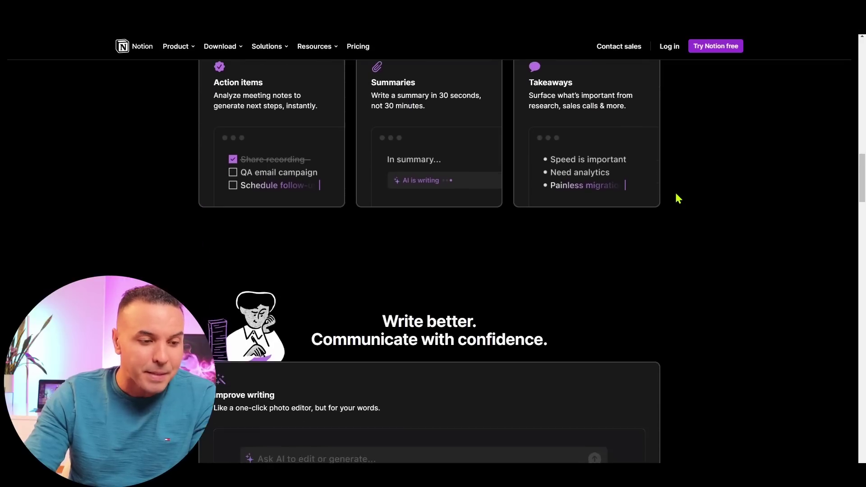
scroll(679, 199, up, 2)
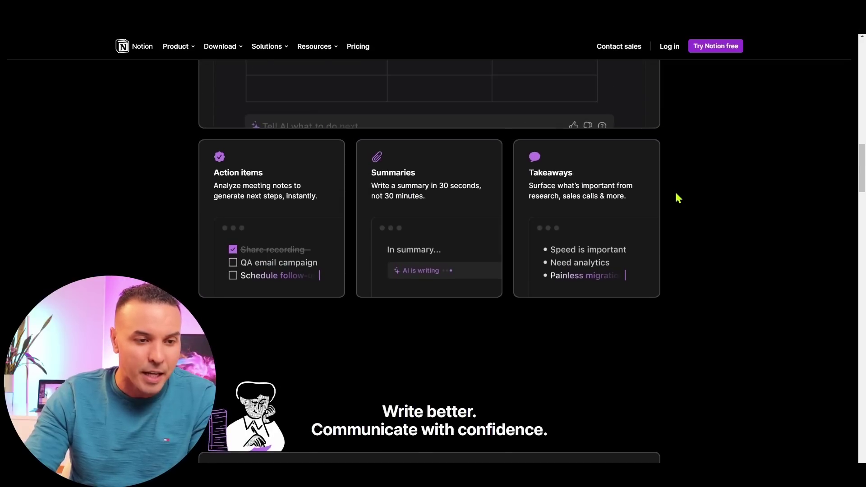
Step: Translate the Notion AI page into Spanish and dismiss the translation popup
right_click(692, 146)
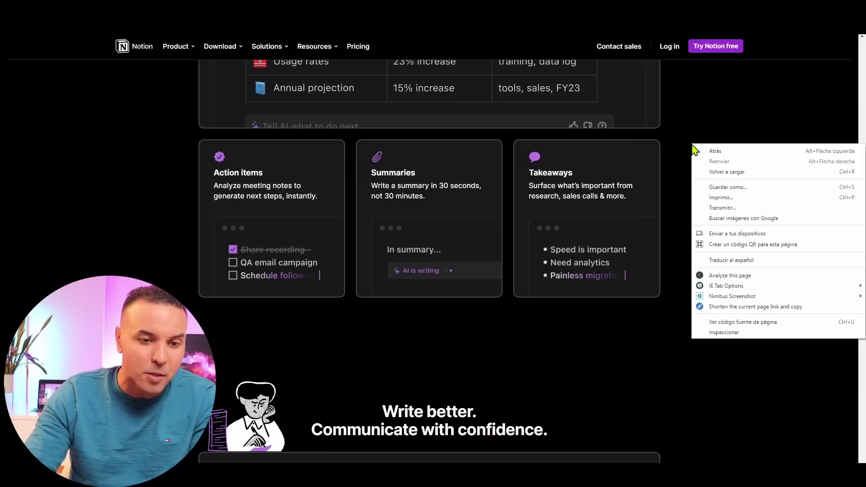
click(749, 267)
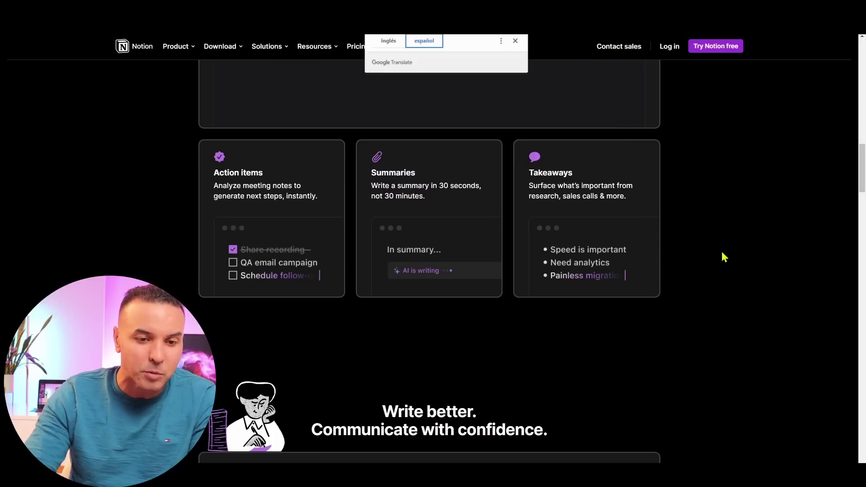
click(515, 41)
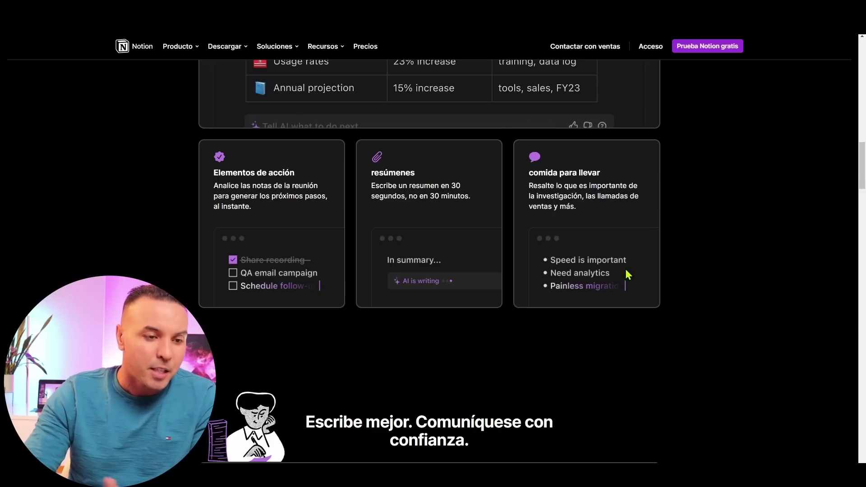
Step: Review the writing-improvement section and its feature cards for grammar, translation, tone, length, explanation and simpler language
scroll(625, 275, down, 1)
scroll(624, 274, up, 1)
scroll(660, 257, down, 1)
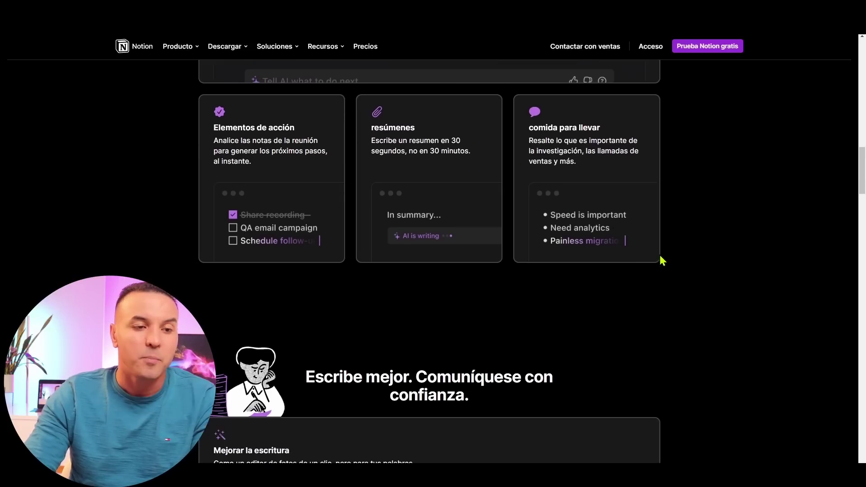
scroll(661, 259, down, 2)
scroll(660, 259, down, 2)
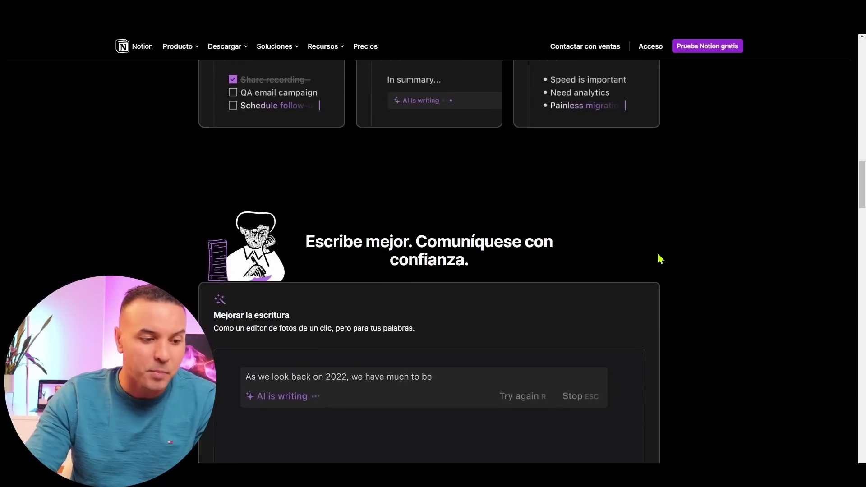
scroll(660, 259, down, 1)
scroll(660, 259, down, 1)
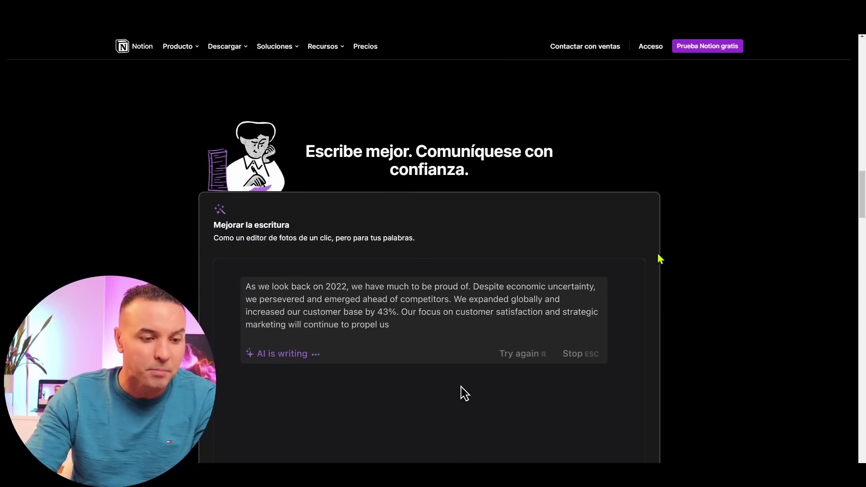
scroll(660, 259, down, 4)
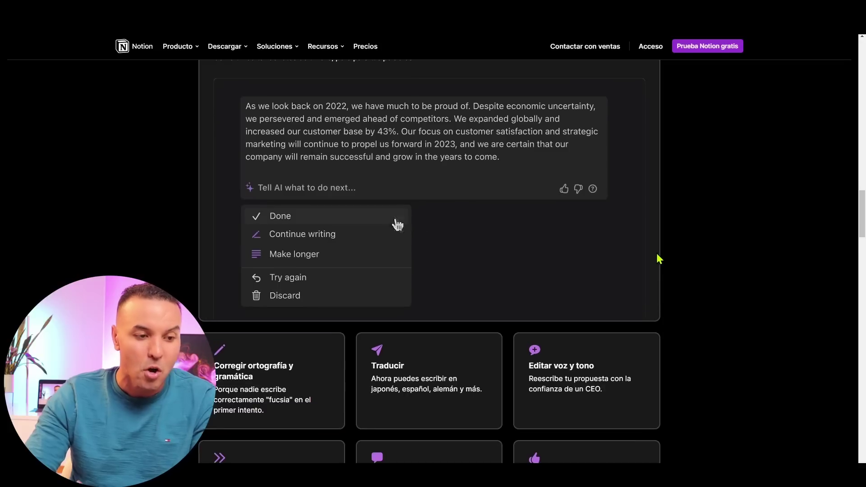
scroll(766, 260, down, 1)
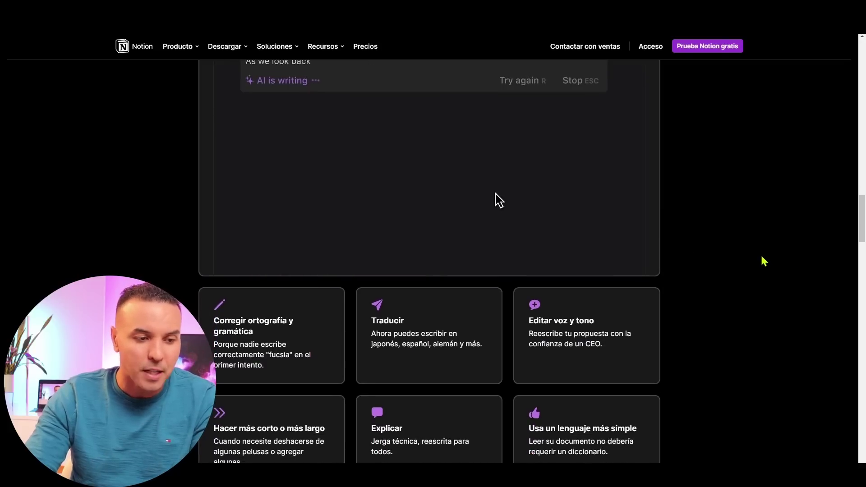
scroll(761, 255, down, 1)
scroll(762, 259, down, 1)
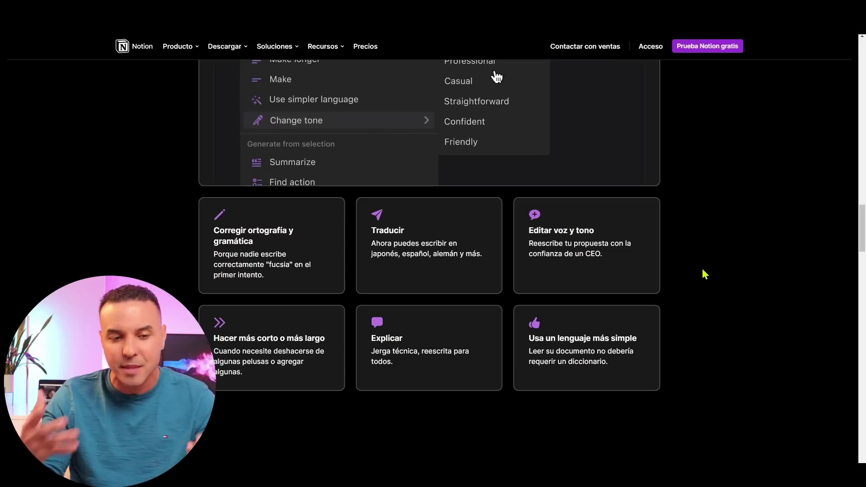
scroll(706, 274, down, 1)
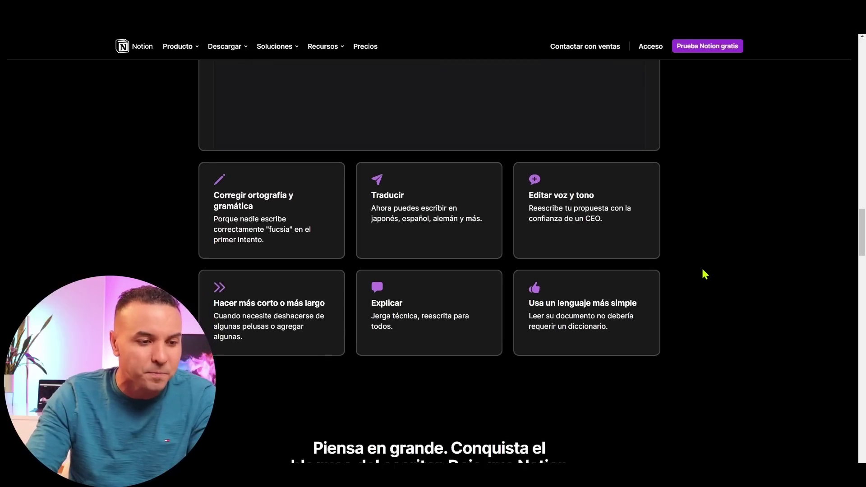
scroll(705, 274, down, 2)
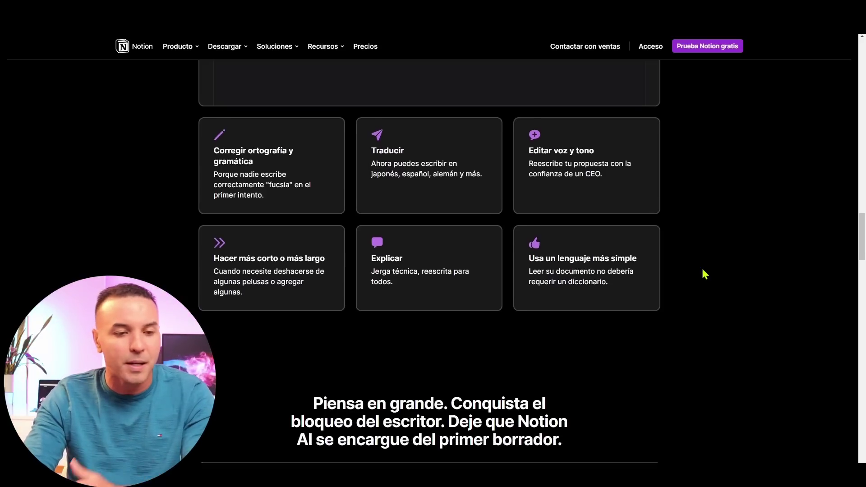
scroll(705, 274, down, 1)
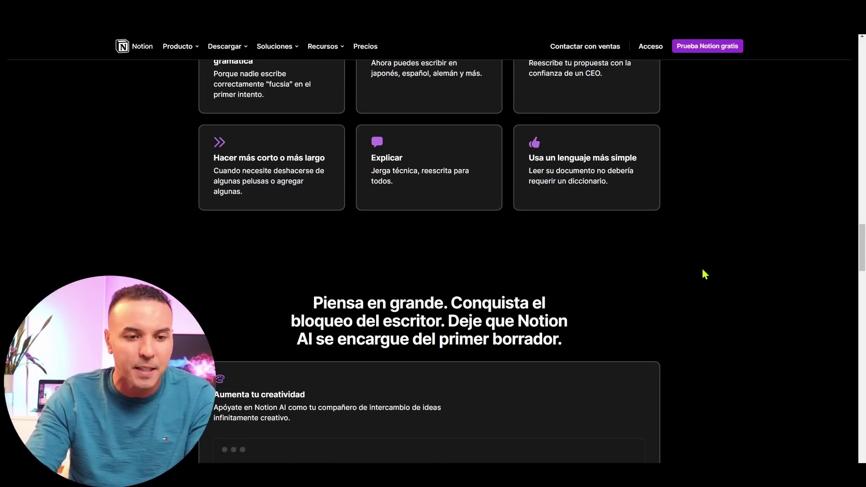
Step: Examine the creativity and first-draft section, and the table comparing Notion AI's subscription cost with other writing tools
scroll(705, 271, down, 5)
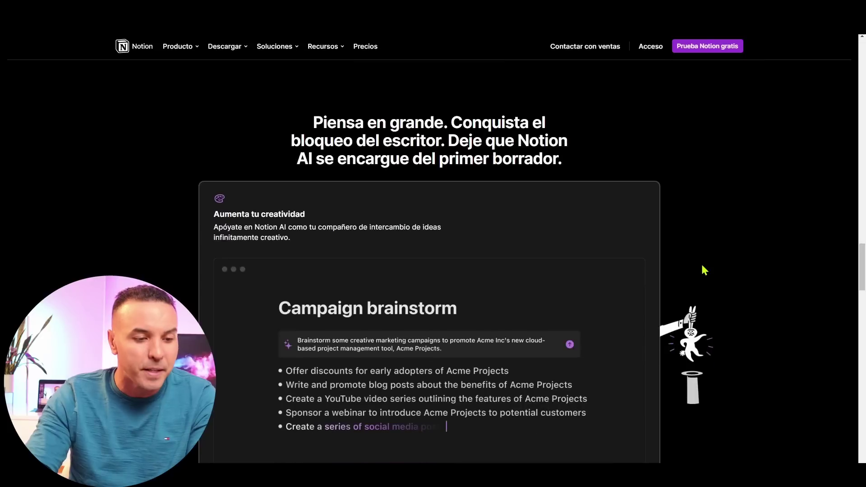
scroll(702, 265, down, 3)
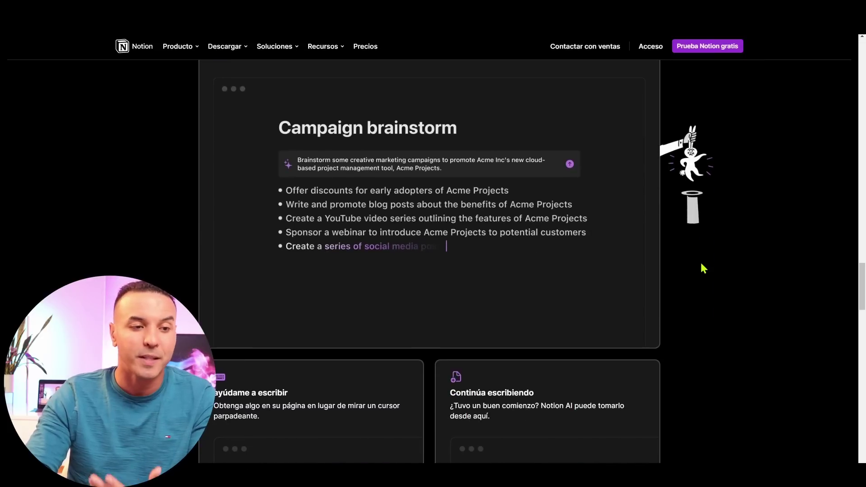
scroll(702, 265, down, 3)
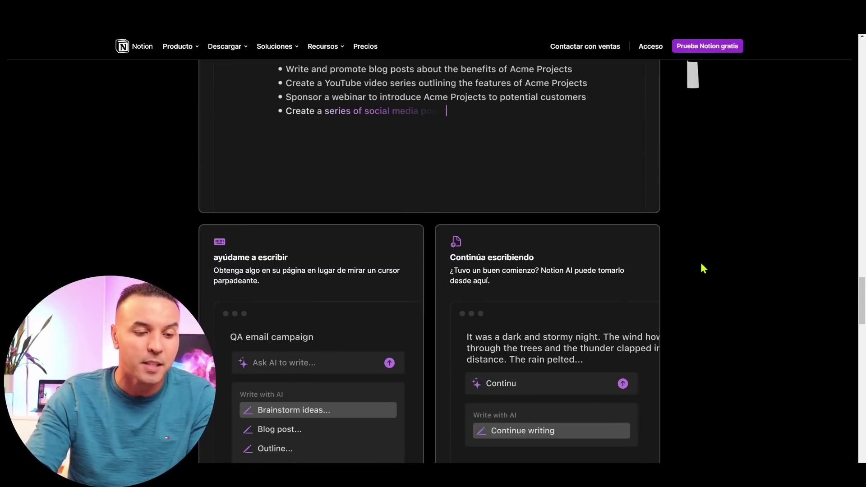
scroll(703, 269, down, 4)
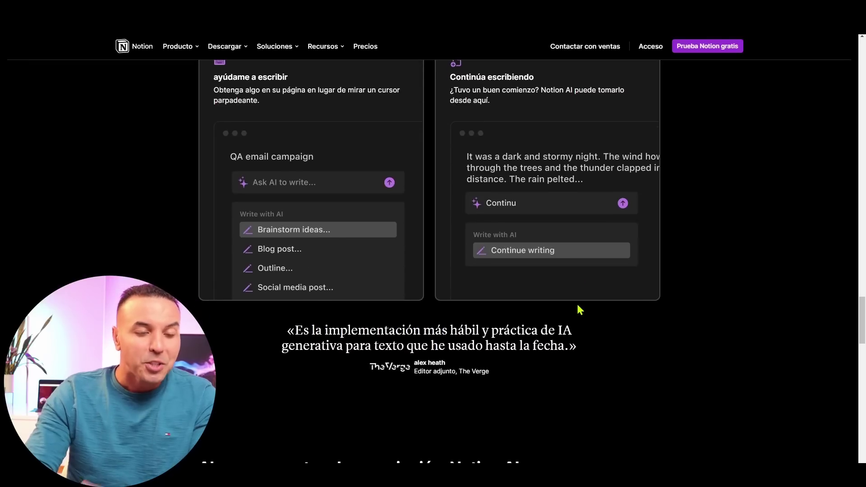
scroll(580, 311, down, 5)
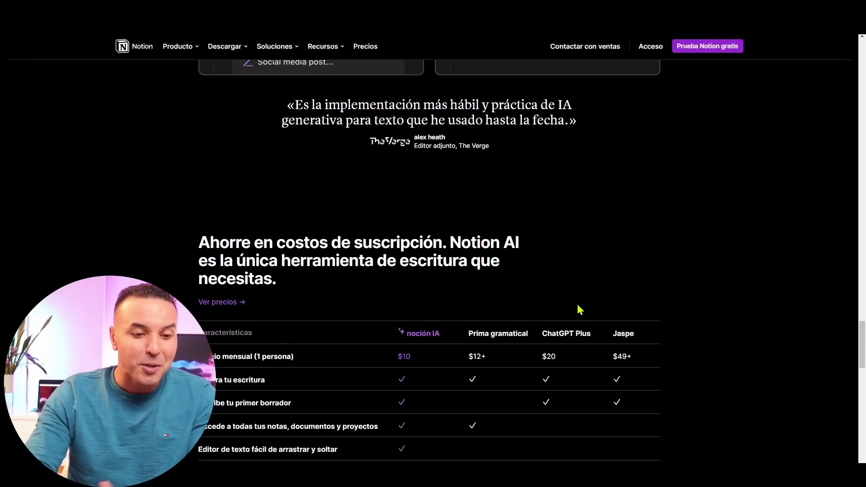
scroll(580, 310, down, 1)
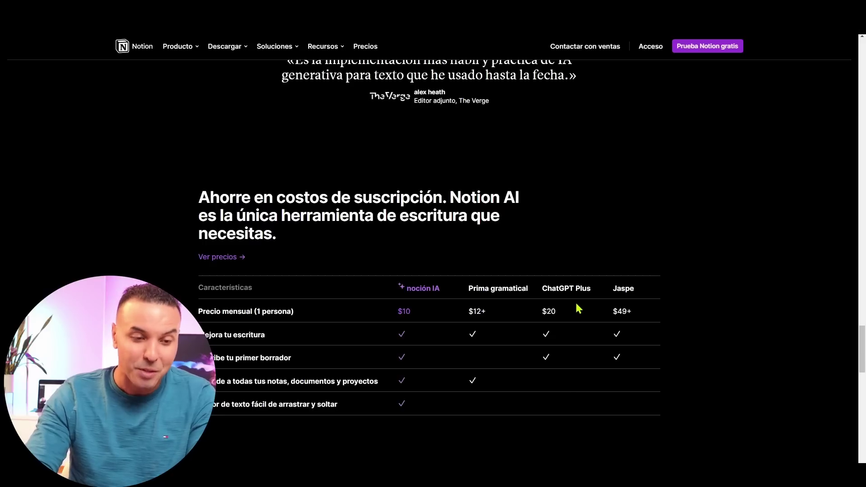
scroll(579, 308, down, 1)
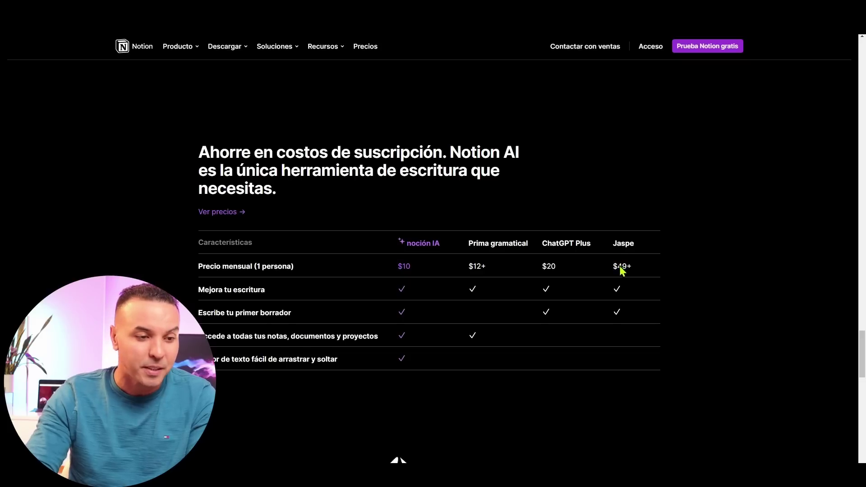
scroll(441, 261, down, 1)
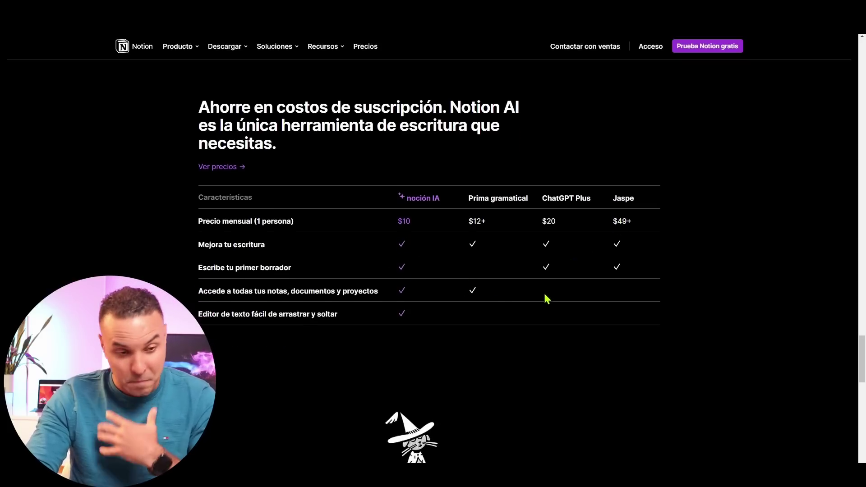
scroll(546, 298, up, 10)
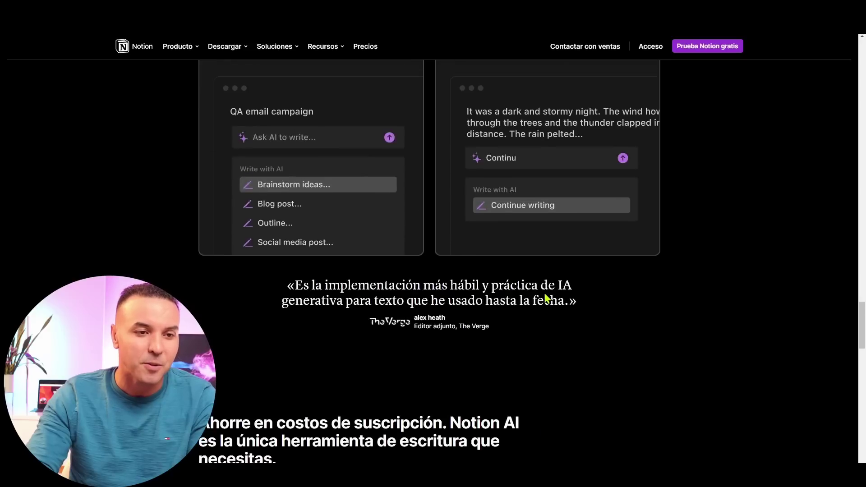
scroll(545, 298, up, 4)
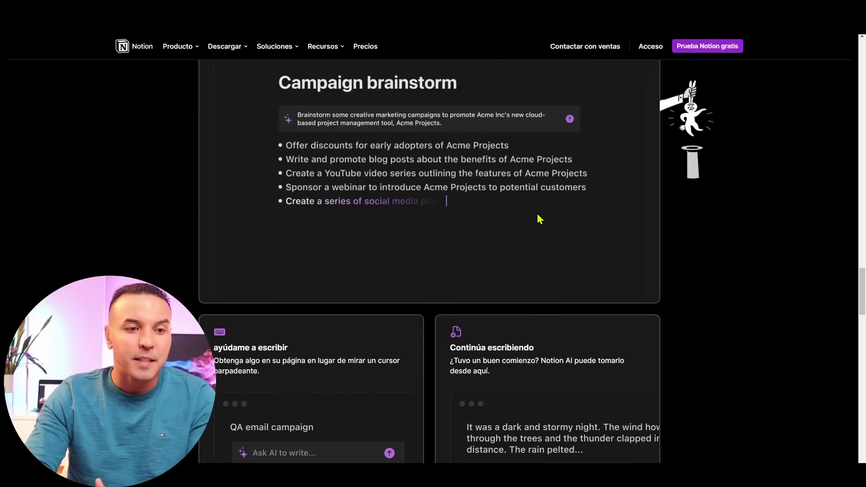
scroll(540, 219, up, 2)
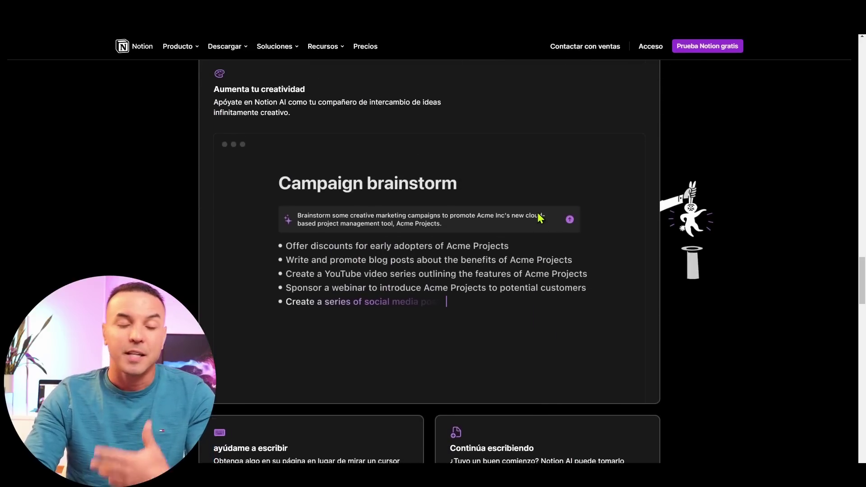
scroll(541, 218, up, 1)
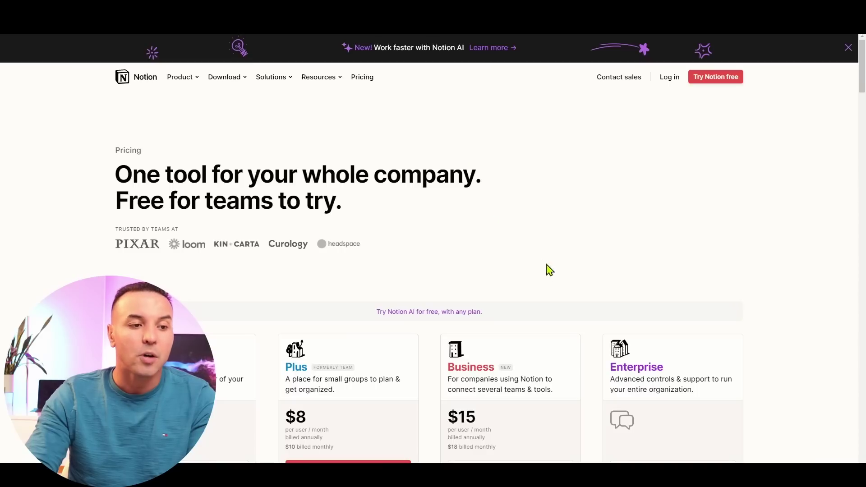
Step: Review the Free, Plus, Business and Enterprise plans and the optional Notion AI add-on on the pricing page
scroll(564, 285, down, 3)
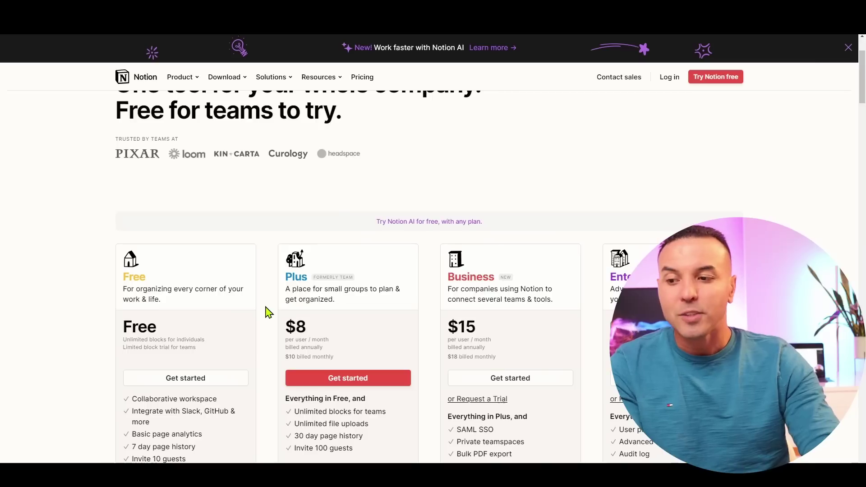
scroll(266, 310, down, 3)
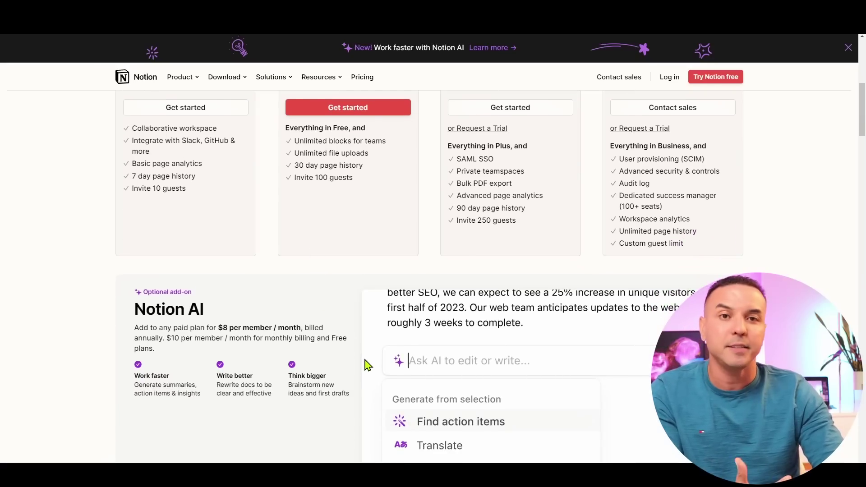
scroll(368, 365, down, 1)
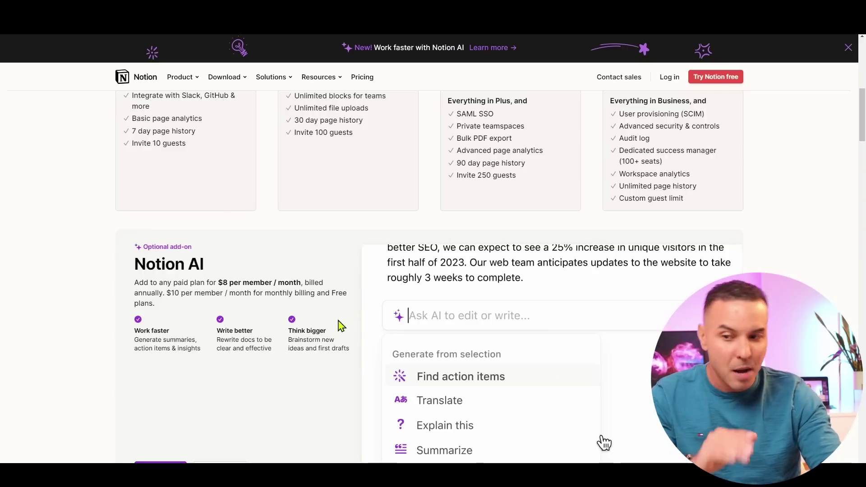
scroll(305, 332, down, 1)
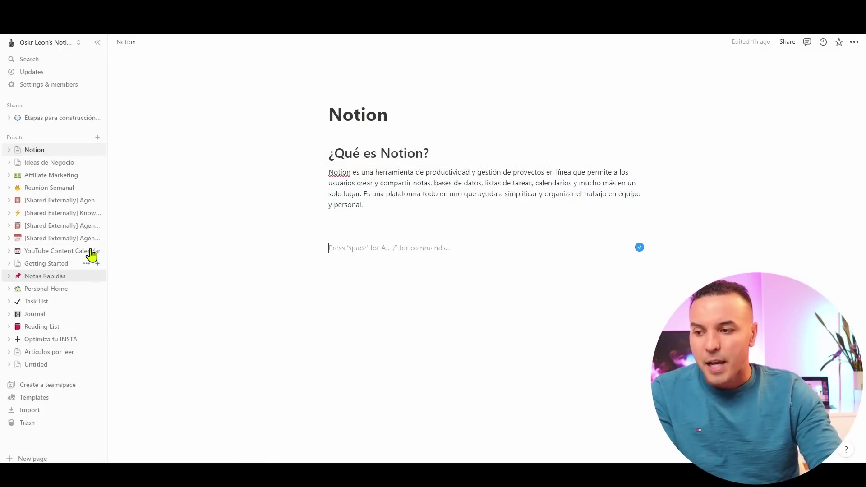
Step: Open the shared page "Etapas para construcción Proyecto UNIRÉ" in the Notion workspace
click(46, 119)
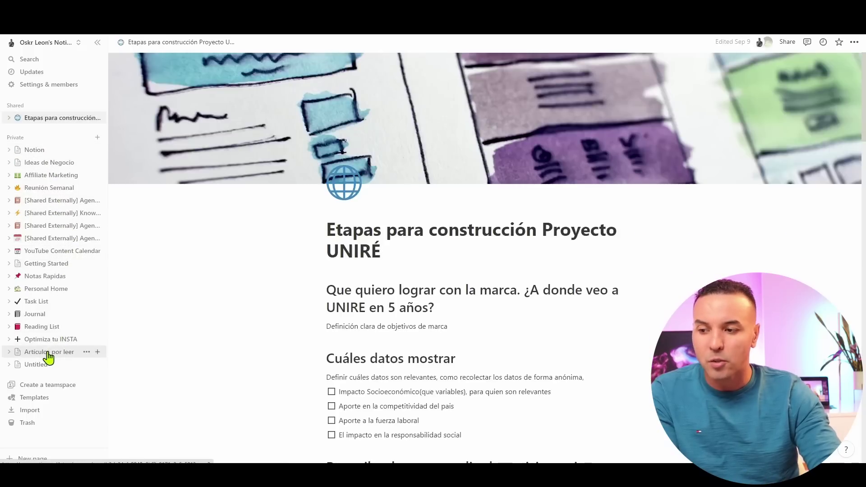
Step: Open the "Optimiza tu INSTA" page and look over its profile photo, biography and link checklists
click(82, 343)
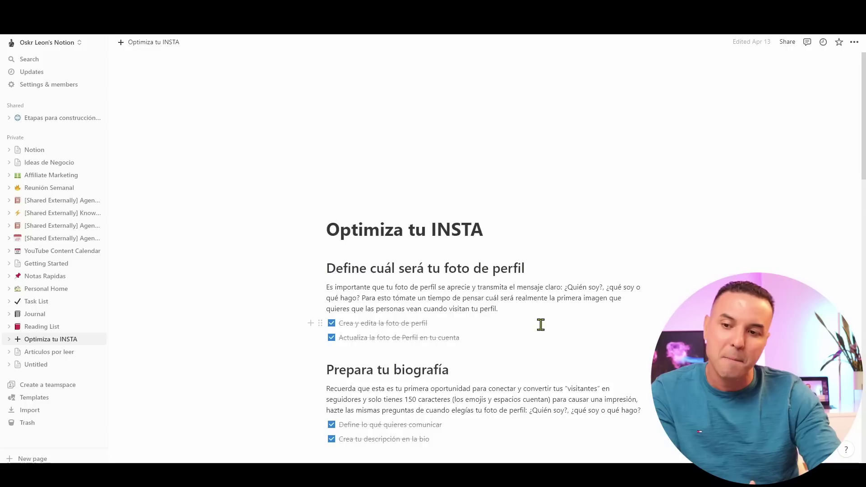
scroll(542, 323, down, 3)
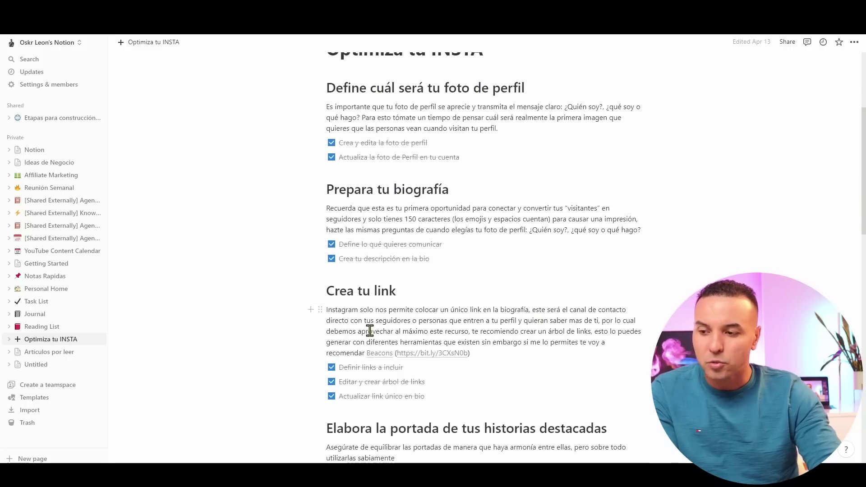
scroll(370, 331, up, 3)
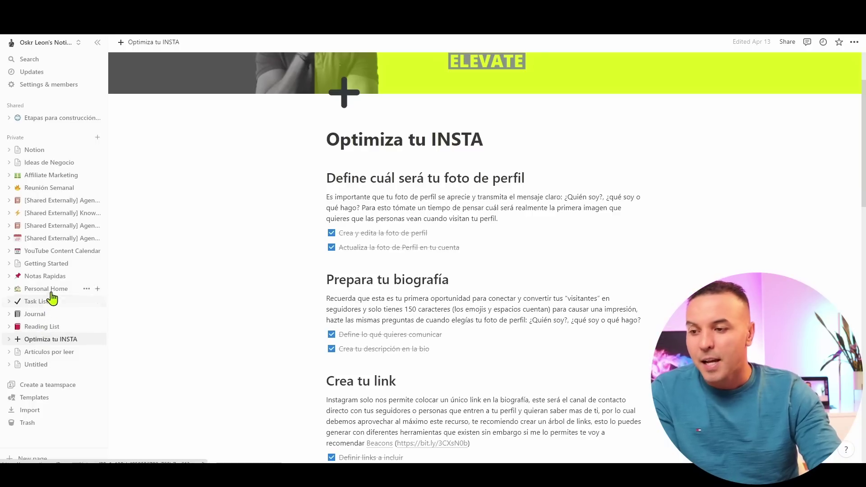
Step: Open the "YouTube Content Calendar" page and examine its board columns from Ideas to Published
click(54, 253)
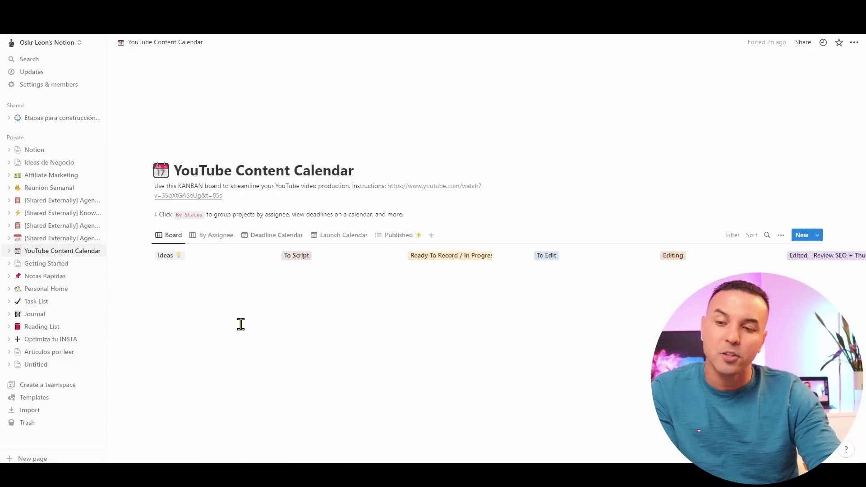
scroll(454, 329, right, 8)
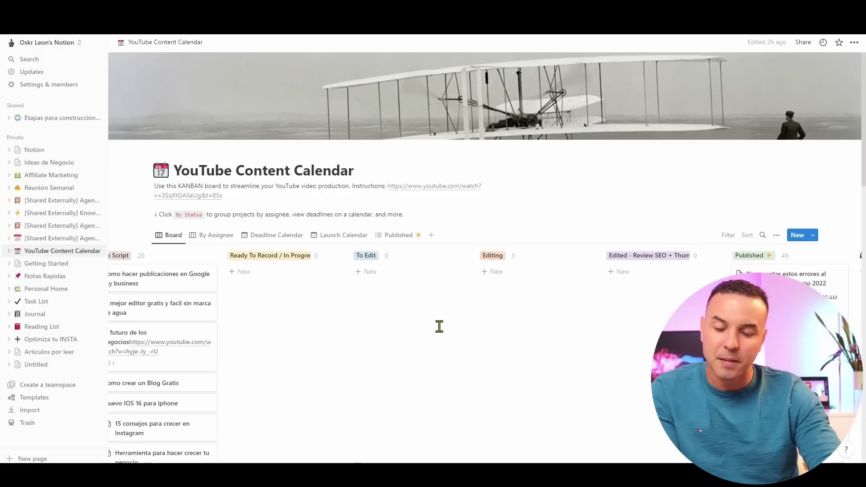
scroll(441, 327, down, 10)
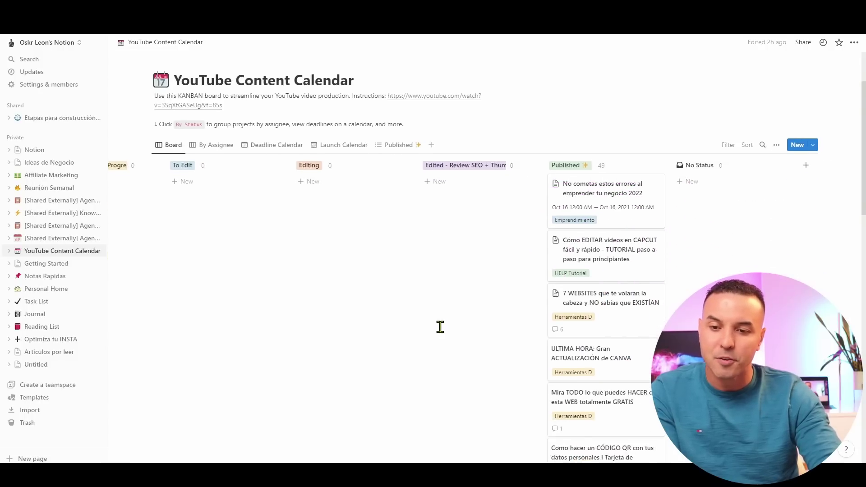
scroll(439, 327, left, 8)
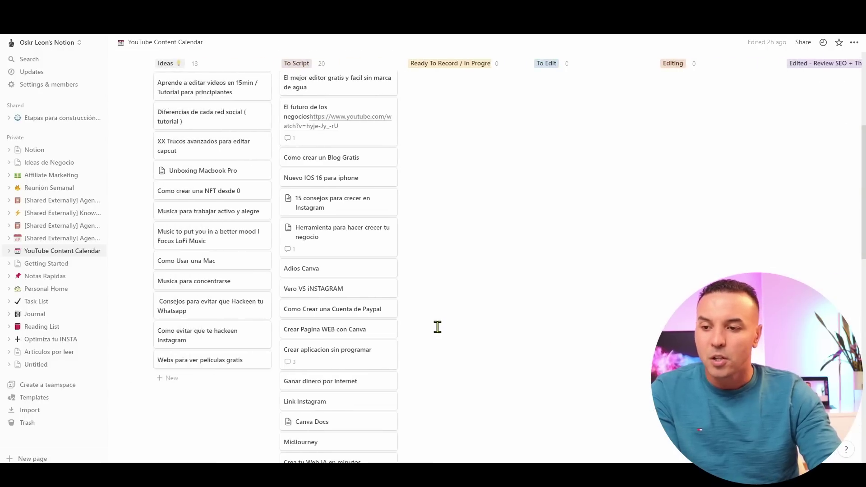
scroll(438, 327, up, 5)
scroll(438, 326, up, 2)
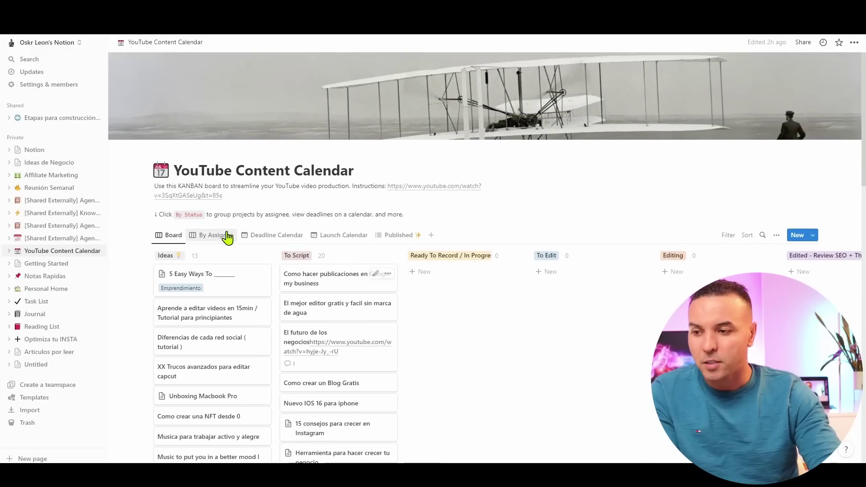
Step: View the "Ideas de Negocio" page and return to the shared page "Etapas para construcción Proyecto UNIRÉ"
click(49, 162)
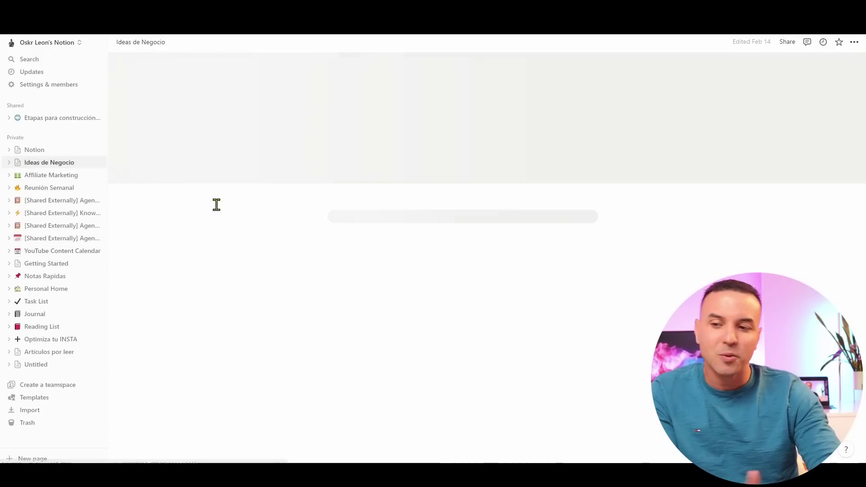
click(63, 119)
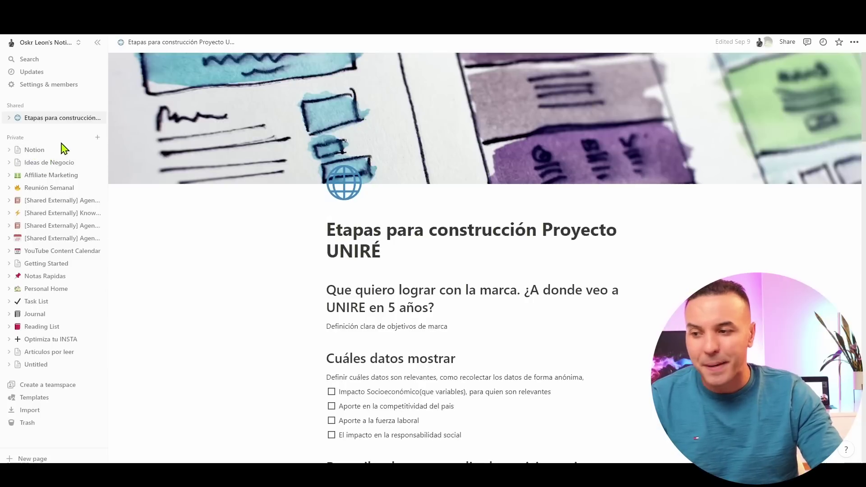
Step: Create a new empty private page and title it "Prueba"
click(97, 138)
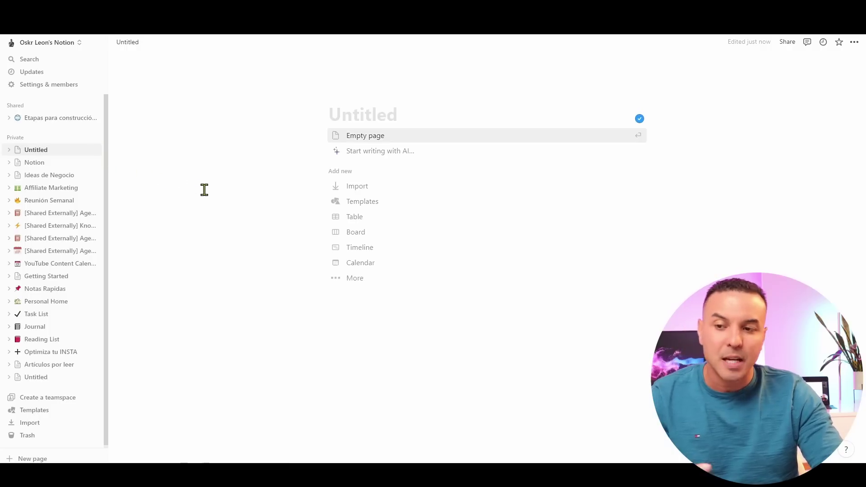
click(368, 141)
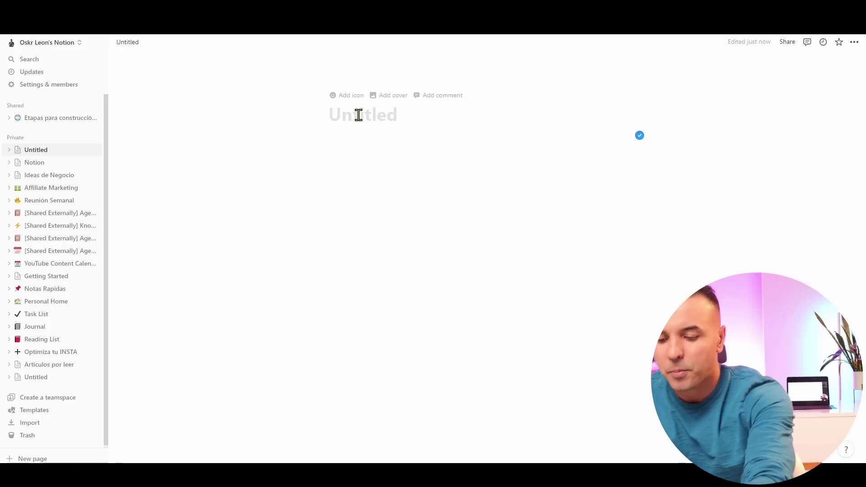
text(P)
key(BackSpace)
text(M)
key(BackSpace)
text(P)
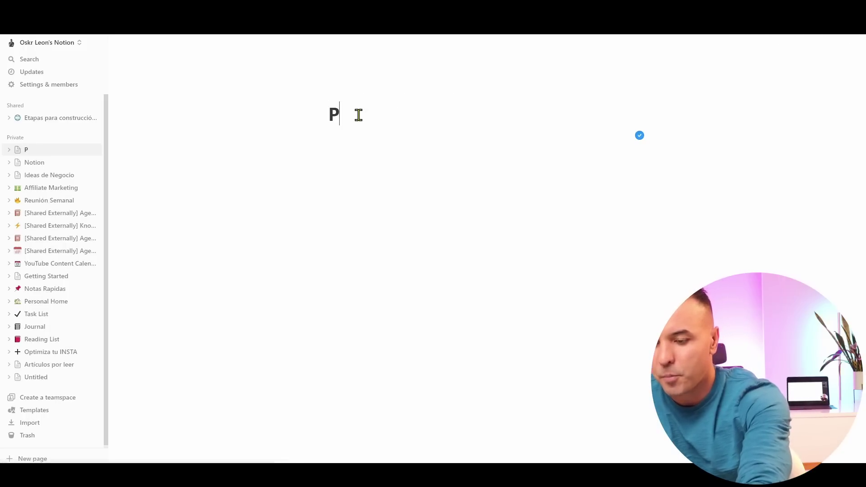
text(rueba)
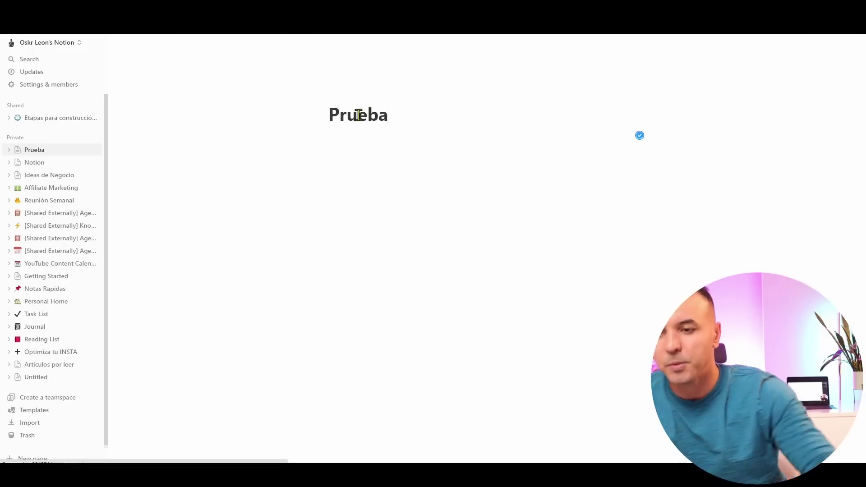
Step: Have AI write "10 ideas de contenido para post de Instagram sobre fitness" in the page body and keep the generated text
click(373, 141)
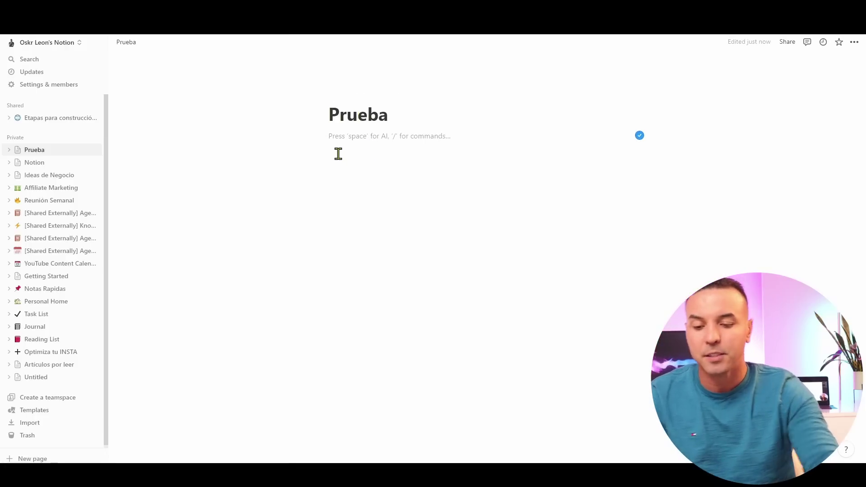
text(/)
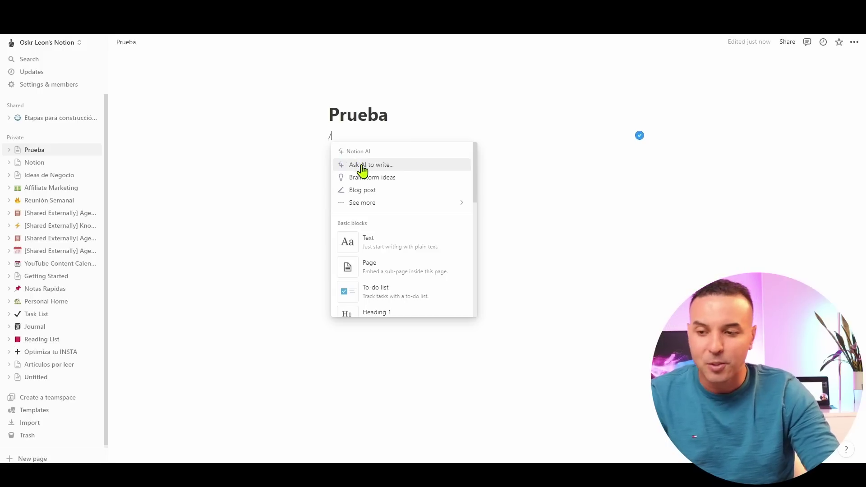
click(363, 166)
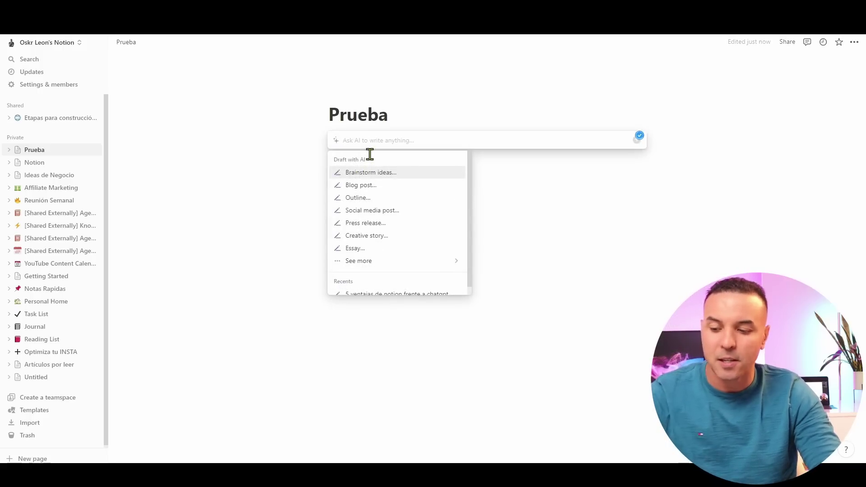
text(10 ideas de contenido para post de Instagram sobre fitness)
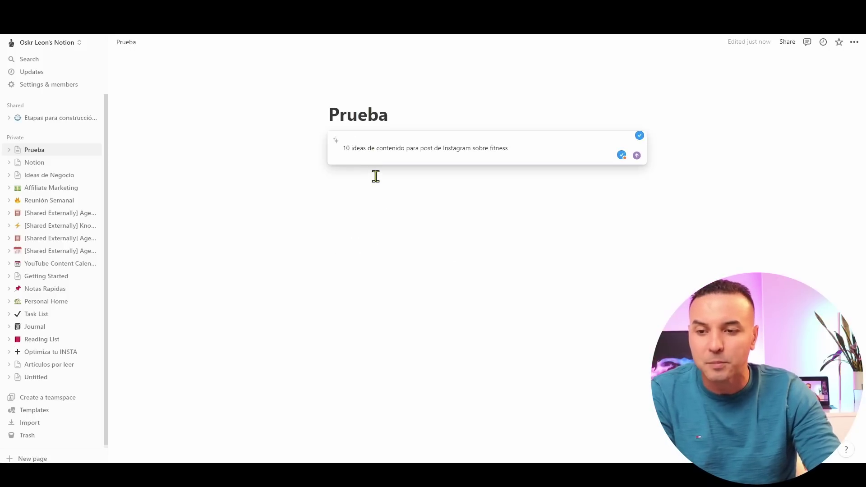
key(Return)
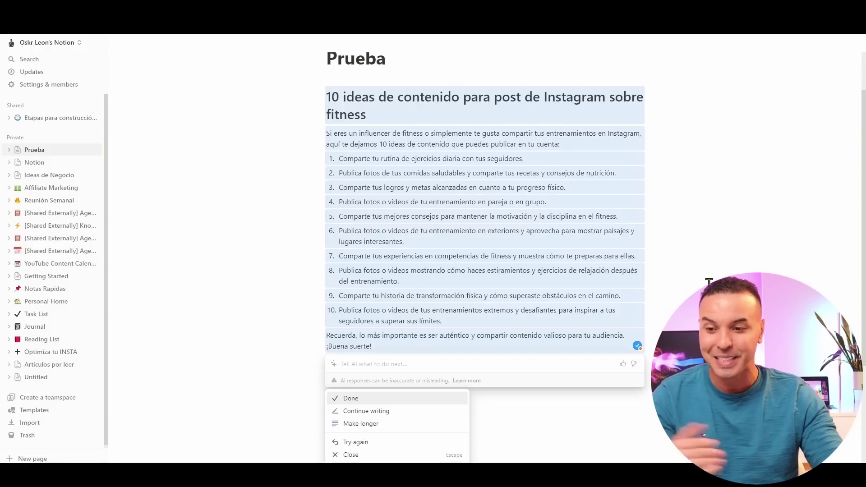
click(419, 398)
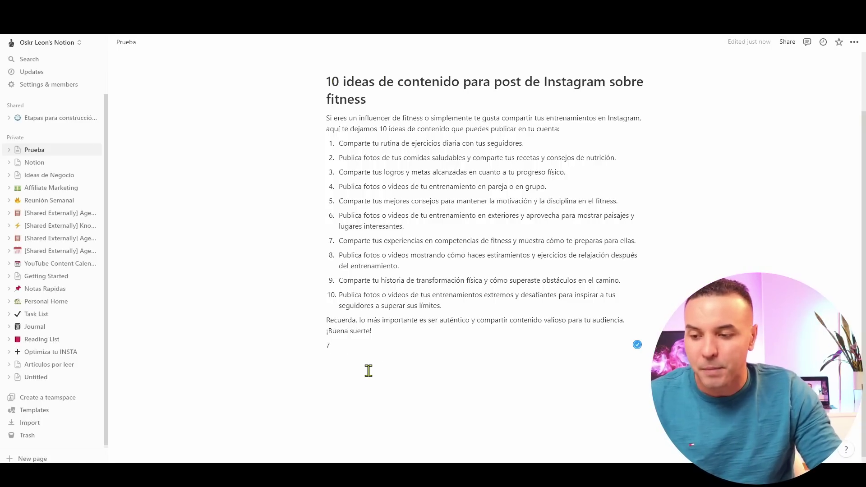
Step: List the AI commands with "/ai" below the generated text and examine the editing, translation, tone and drafting options
text(/)
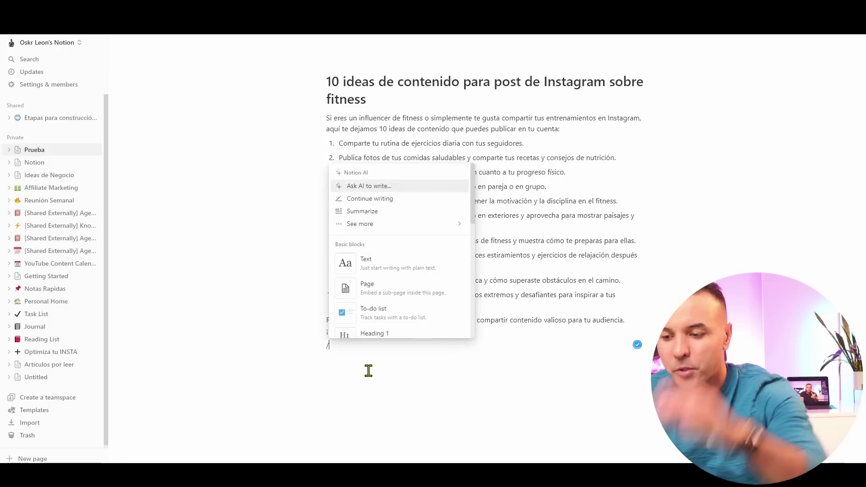
text(ai)
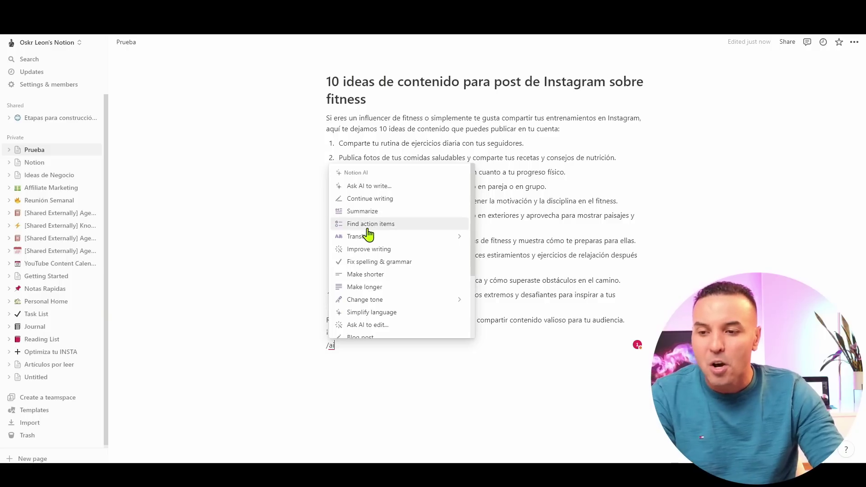
mouse_move(367, 238)
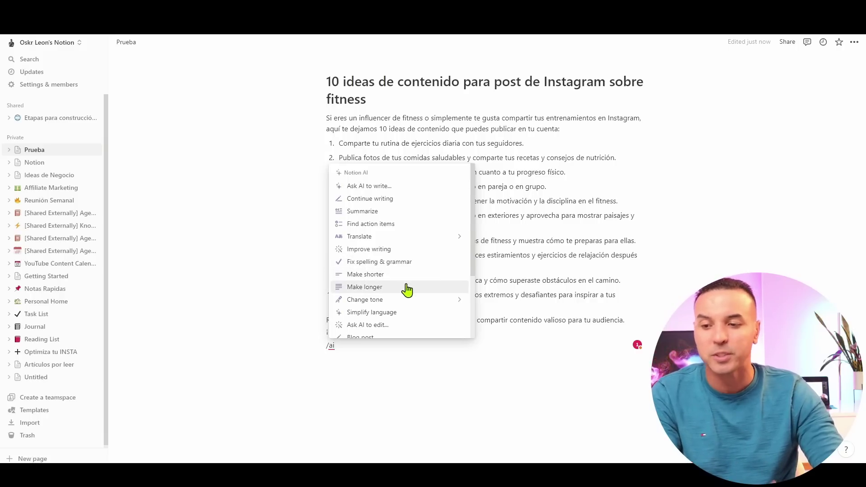
mouse_move(400, 306)
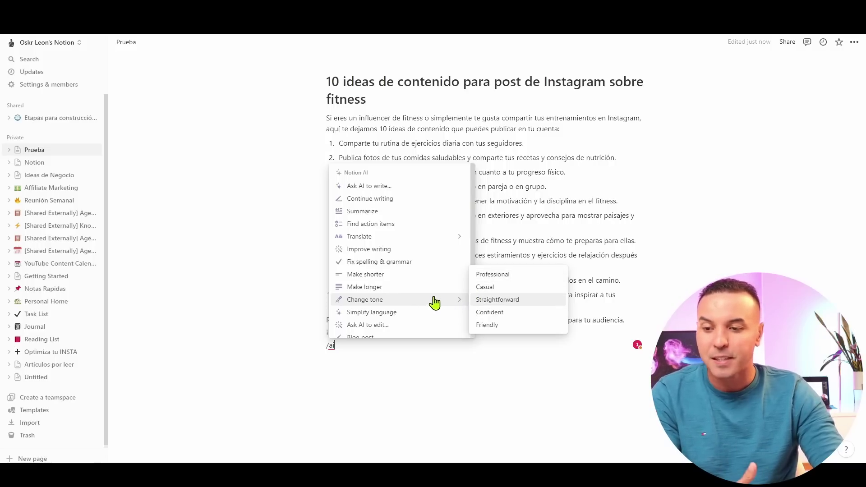
scroll(388, 308, down, 1)
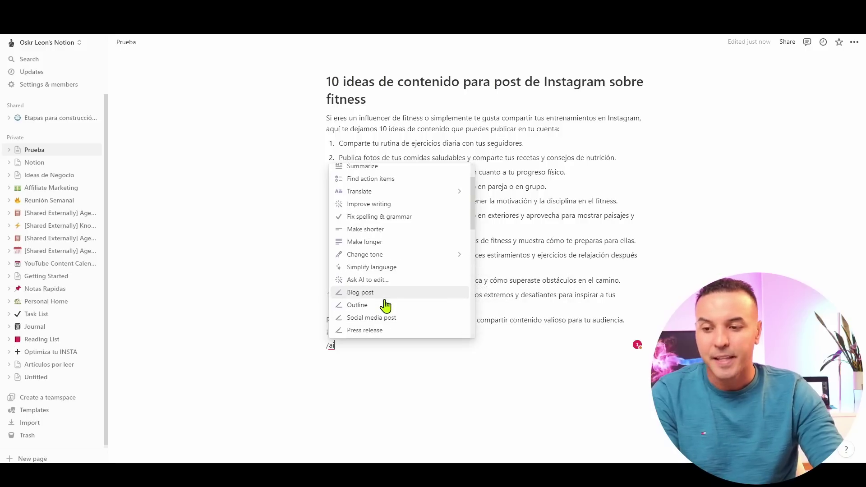
scroll(386, 307, down, 2)
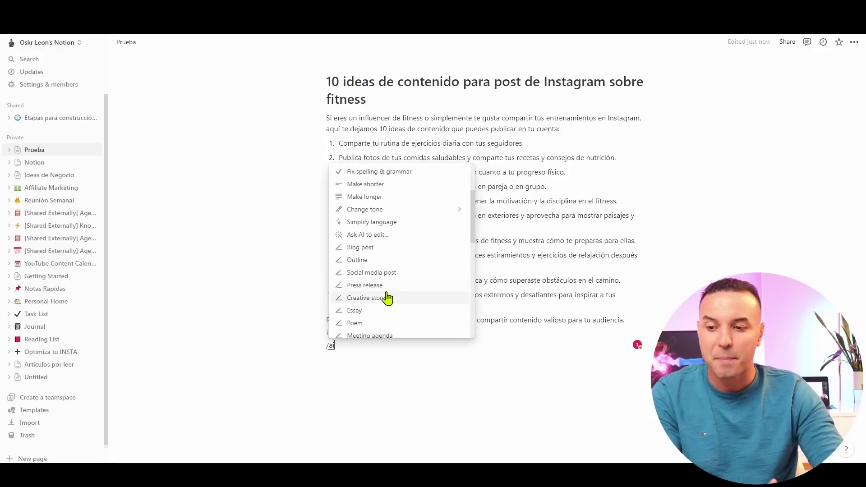
scroll(385, 288, down, 3)
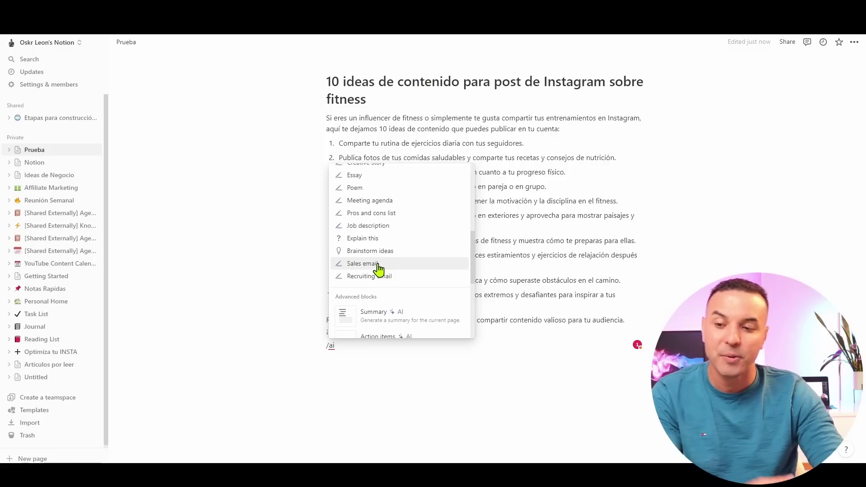
scroll(378, 269, up, 3)
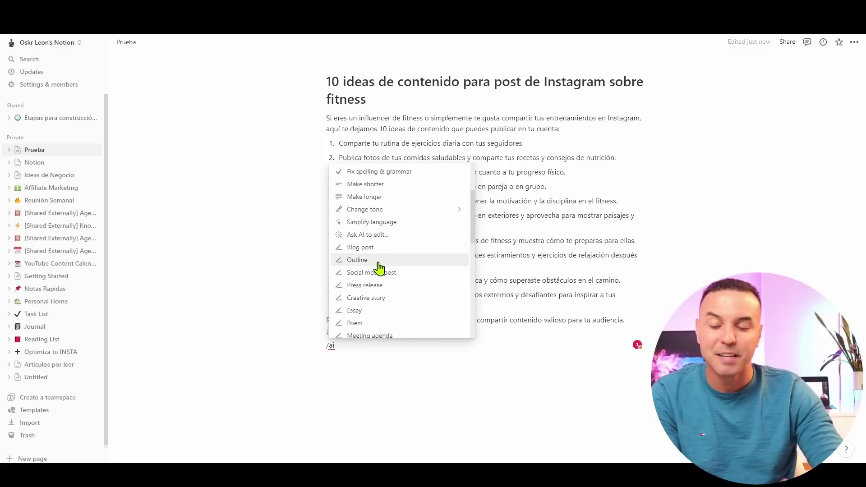
scroll(380, 269, up, 2)
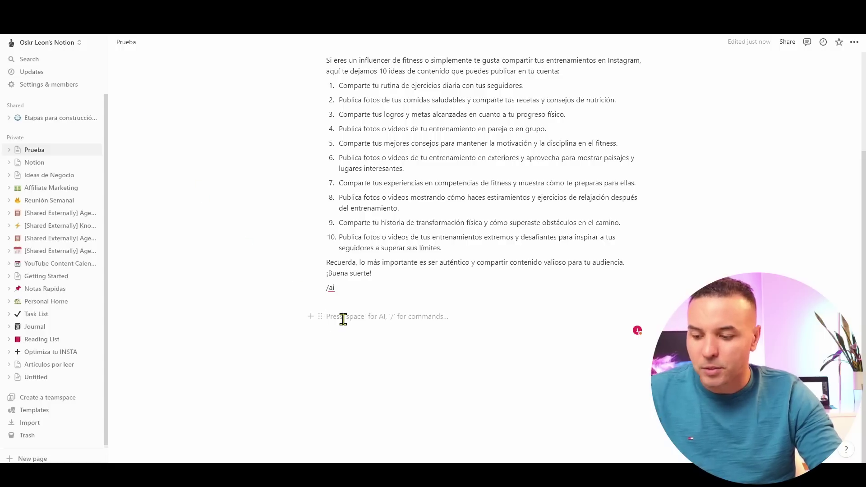
text(https://www.morningbrew.com/daily/stories/tesla-firing-retaliation-union-push)
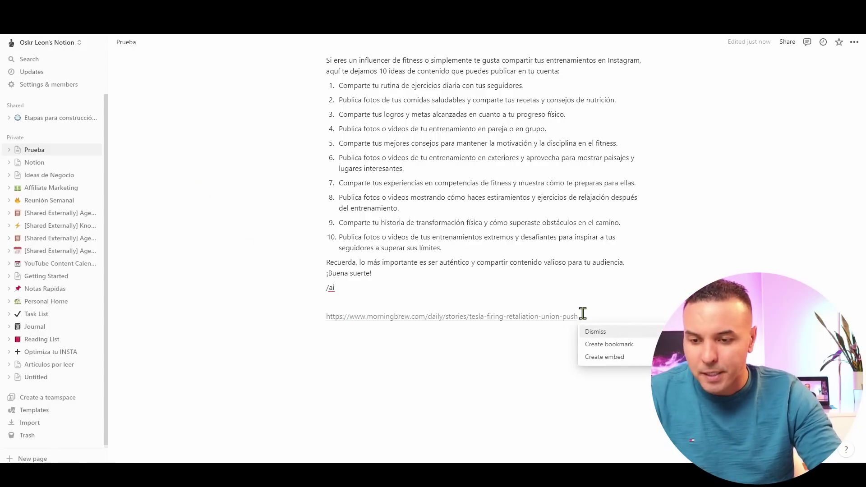
drag(579, 315, 326, 308)
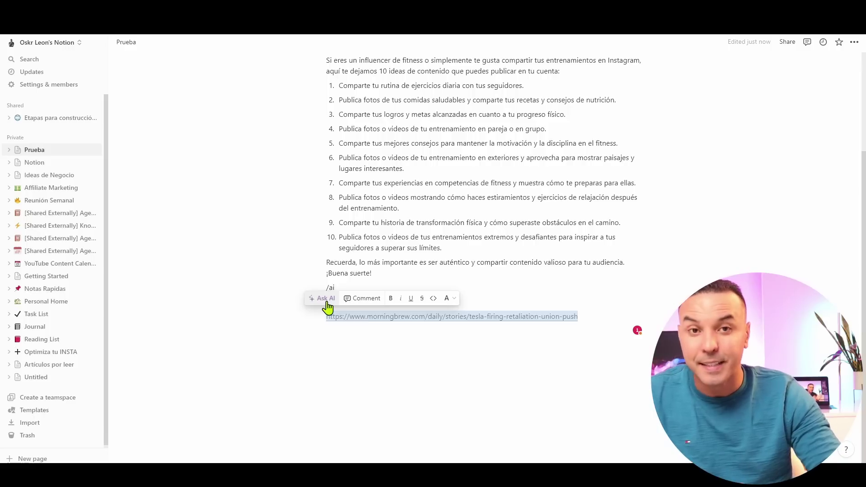
click(326, 299)
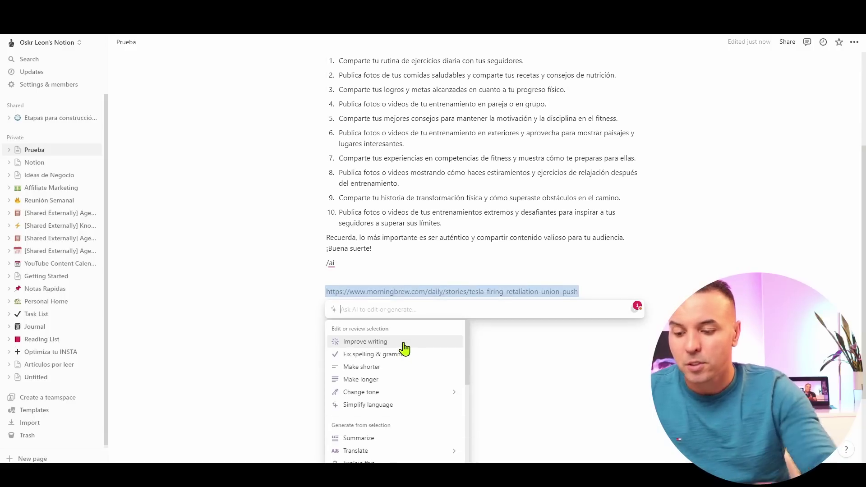
text(me r)
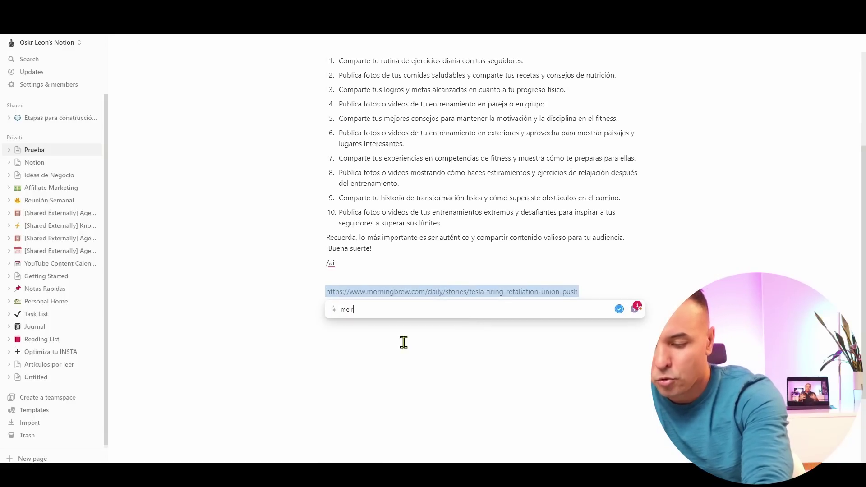
text(esumes )
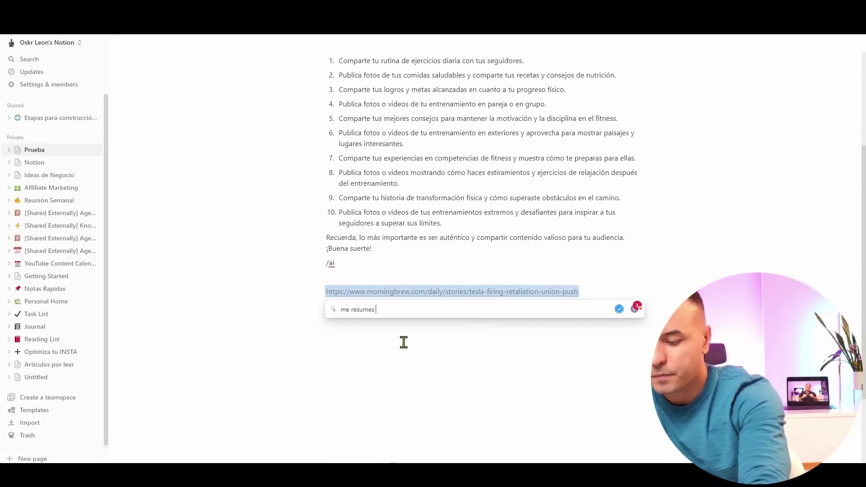
text(esto en puntos)
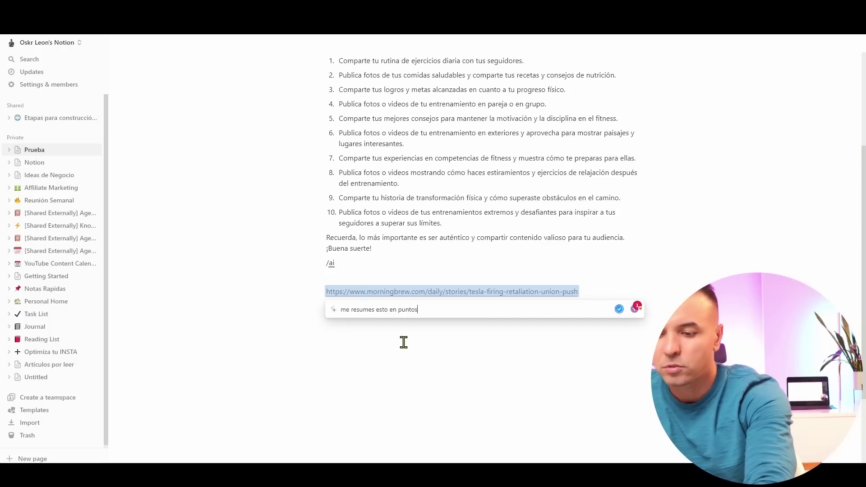
key(Return)
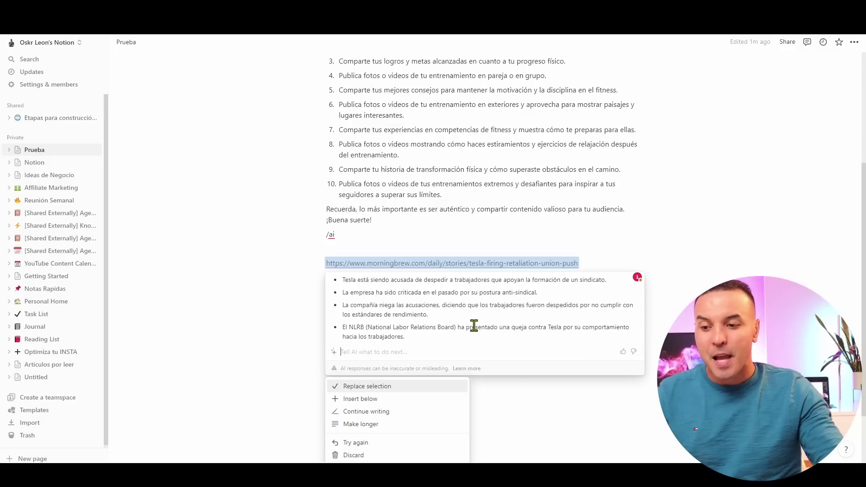
click(373, 400)
click(503, 395)
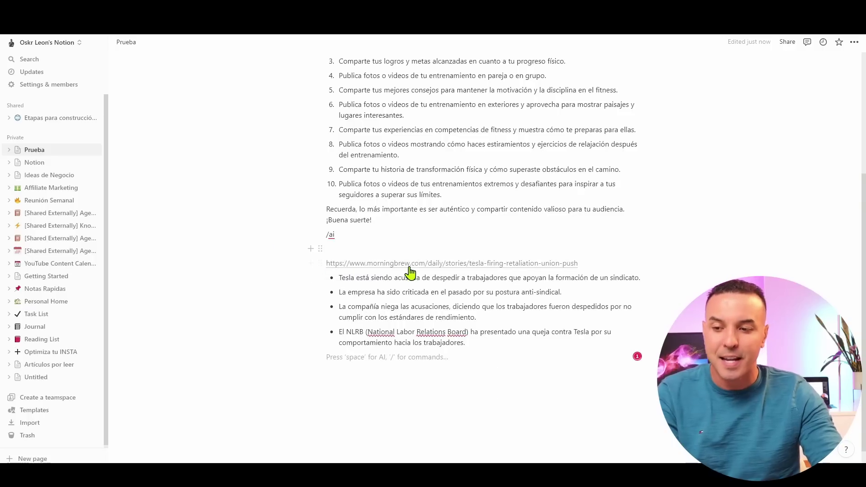
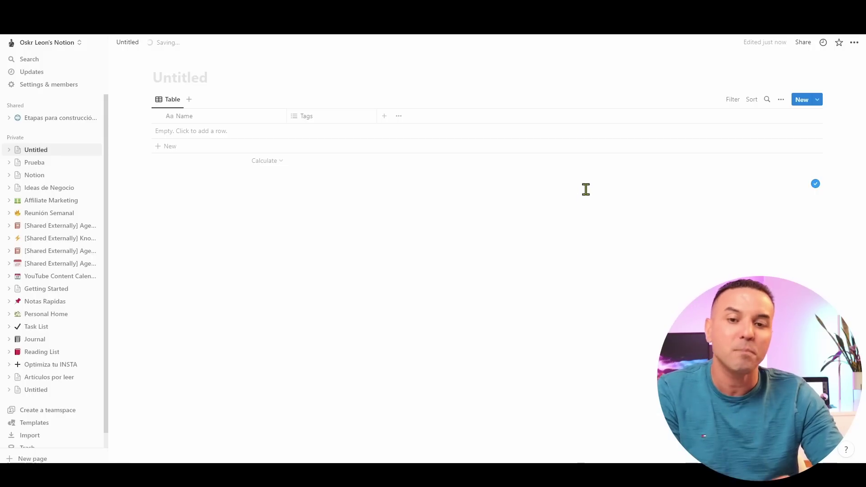
Step: Create a new template in the untitled table database and title it "Magia"
click(818, 101)
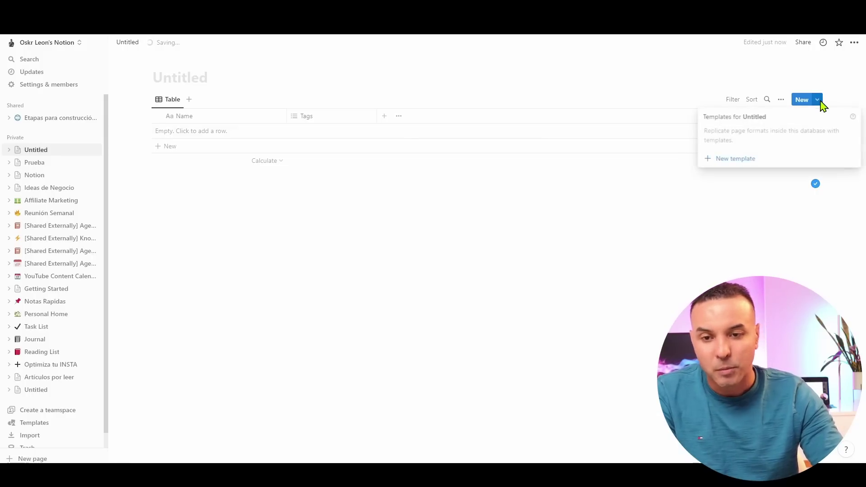
click(736, 158)
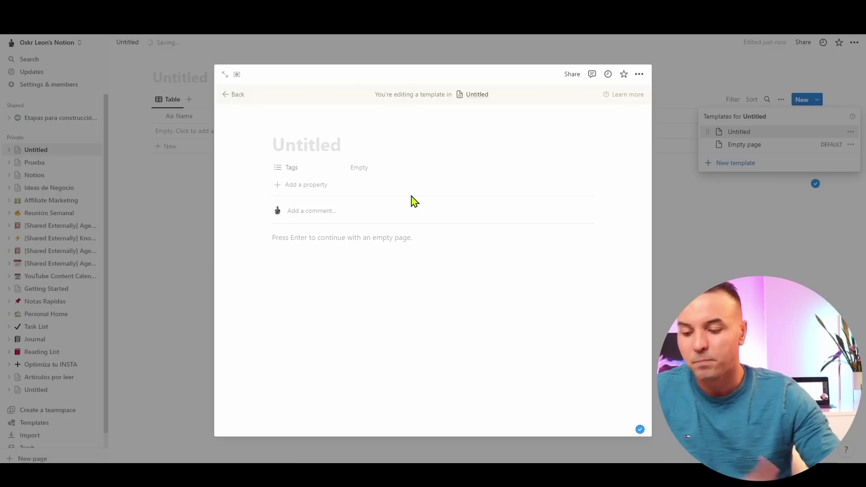
text(Magia)
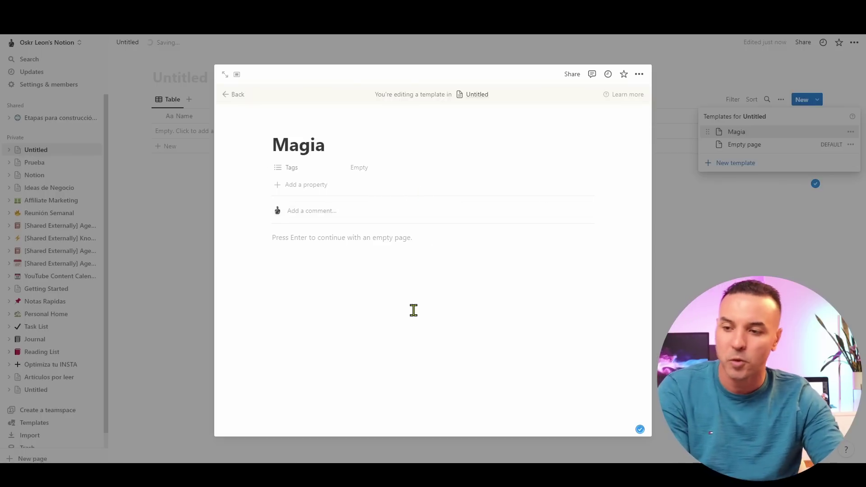
key(Return)
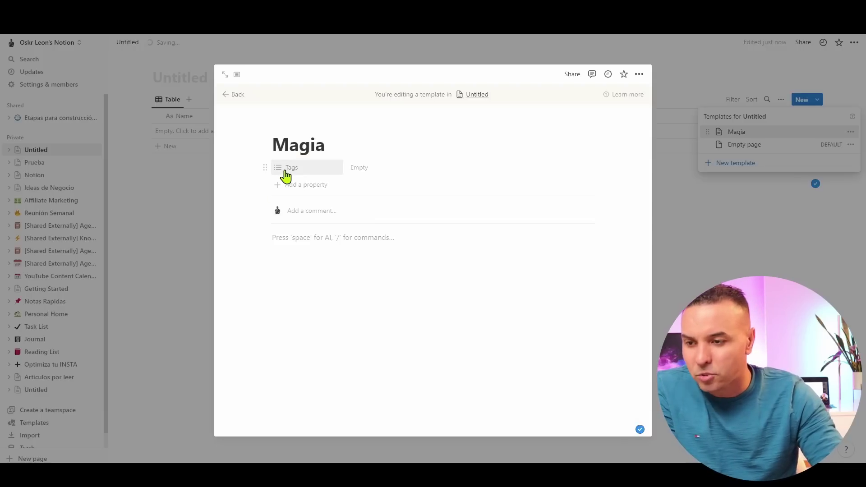
Step: Delete the Tags property from the "Magia" template
click(264, 169)
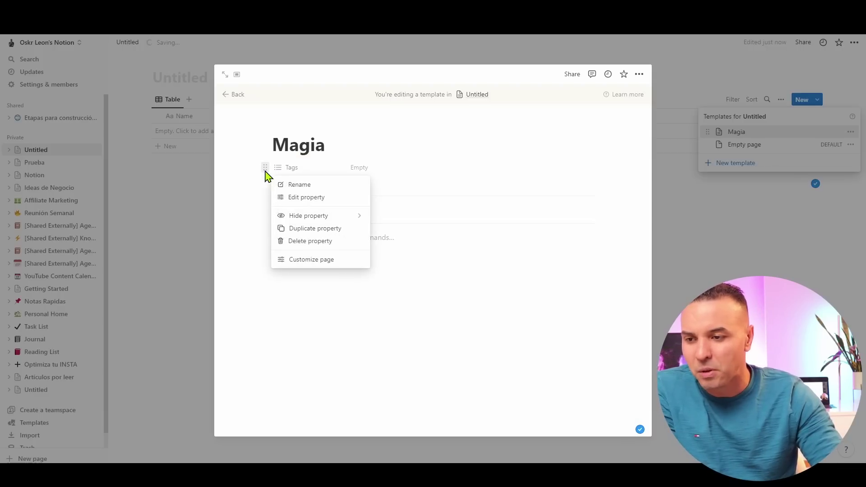
click(289, 247)
click(429, 253)
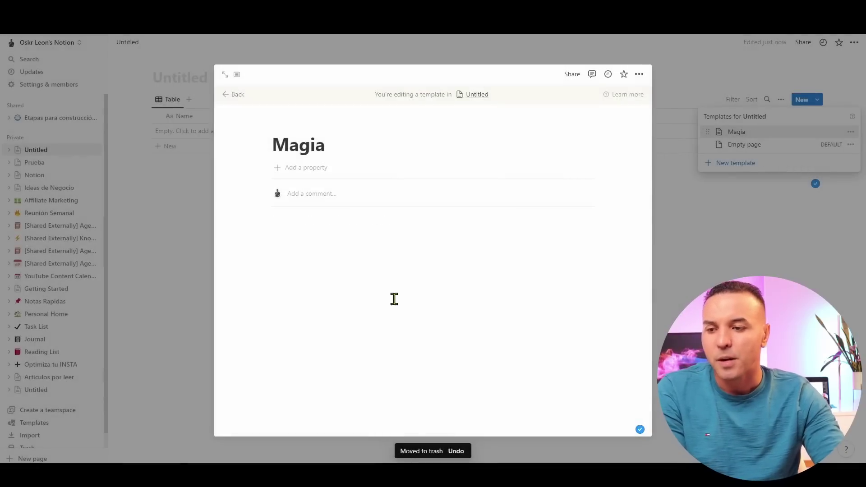
Step: Add a Heading 2 reading "Instagram" to the template body, followed by blank lines
click(394, 300)
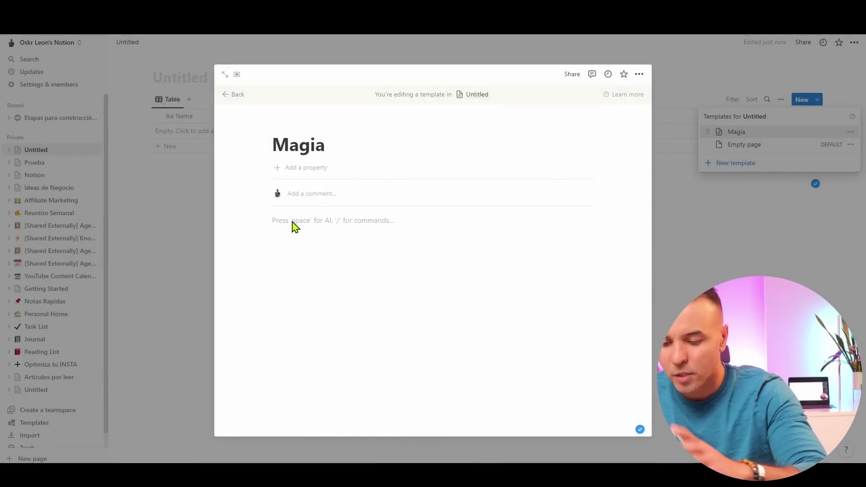
text(/)
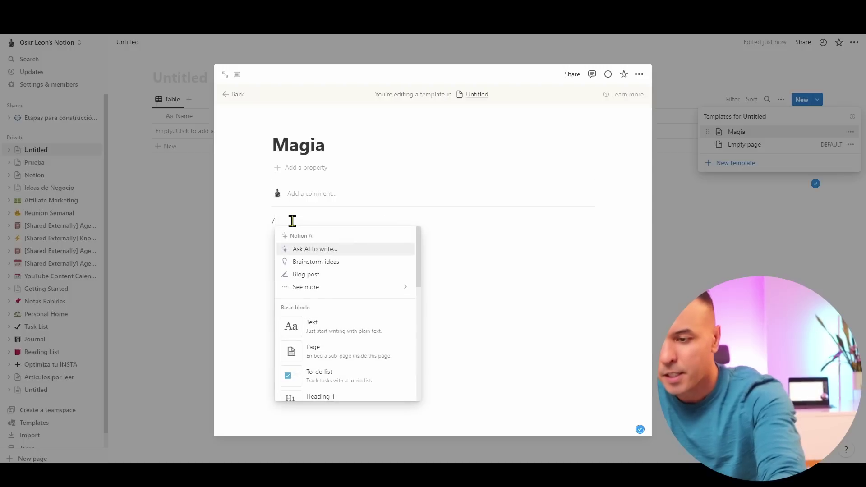
scroll(325, 316, down, 3)
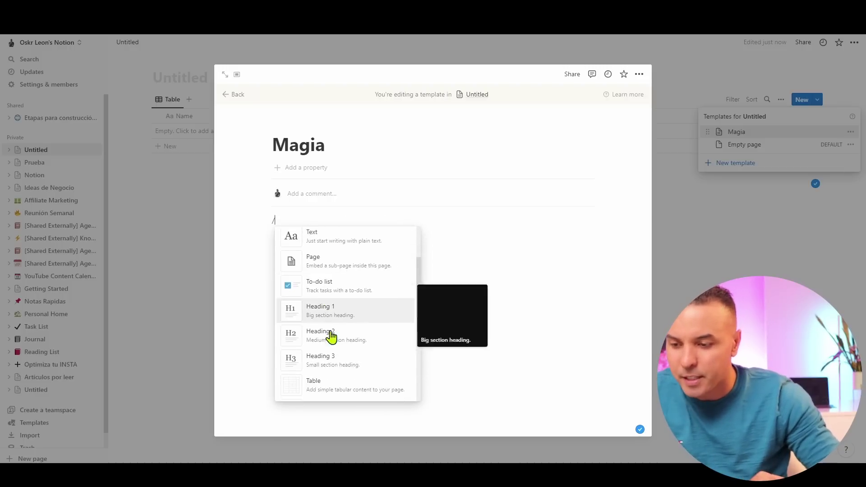
click(335, 347)
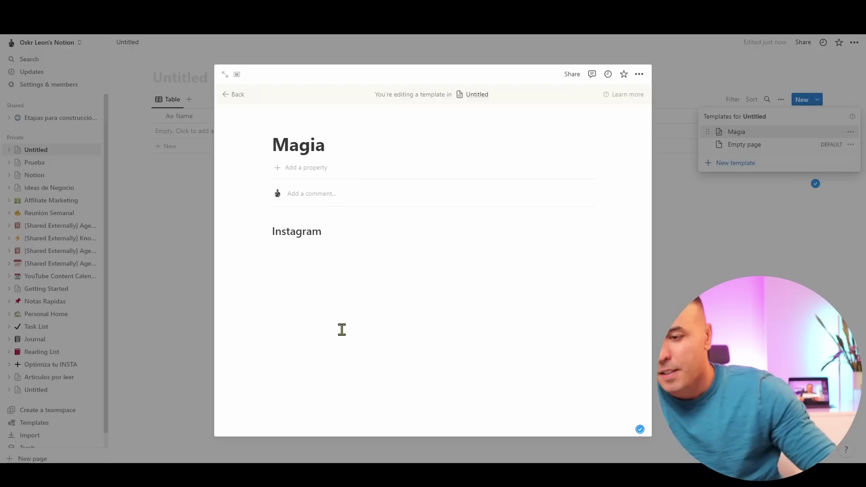
key(Return)
key(Return)
key(Return)
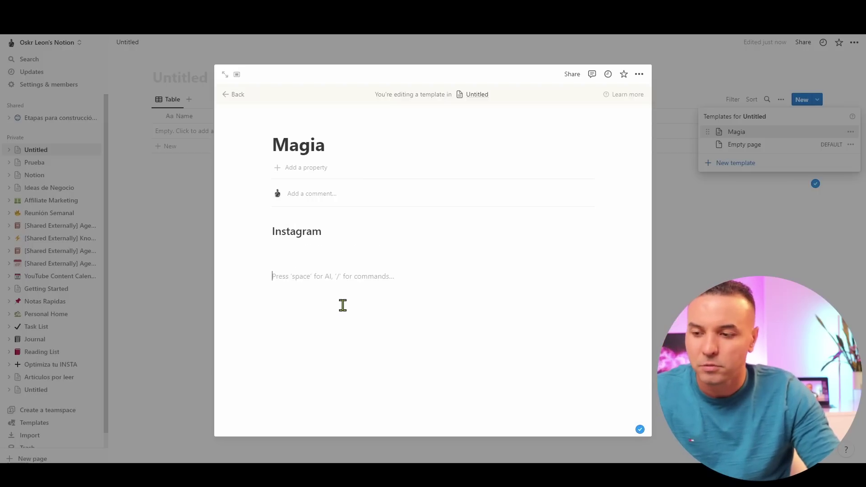
Step: Add a Heading 2 reading "Facebook" below the Instagram section, followed by blank lines
text(/)
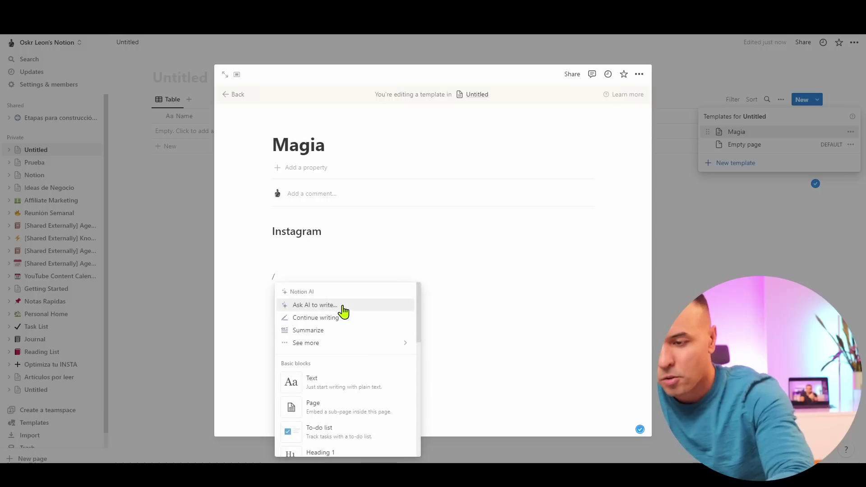
scroll(344, 311, down, 5)
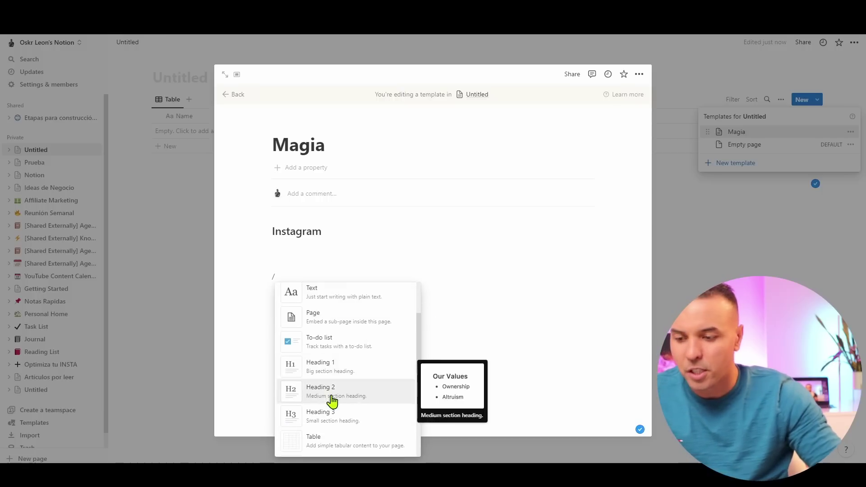
click(333, 399)
text(Facebook)
key(Return)
key(Return)
key(Return)
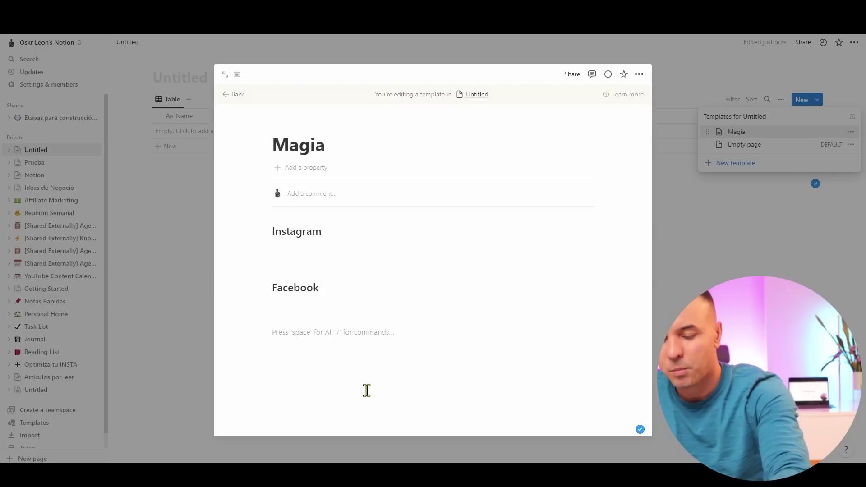
Step: Add a Heading 2 reading "Twitter" below the Facebook section, with blank space after it
text(/)
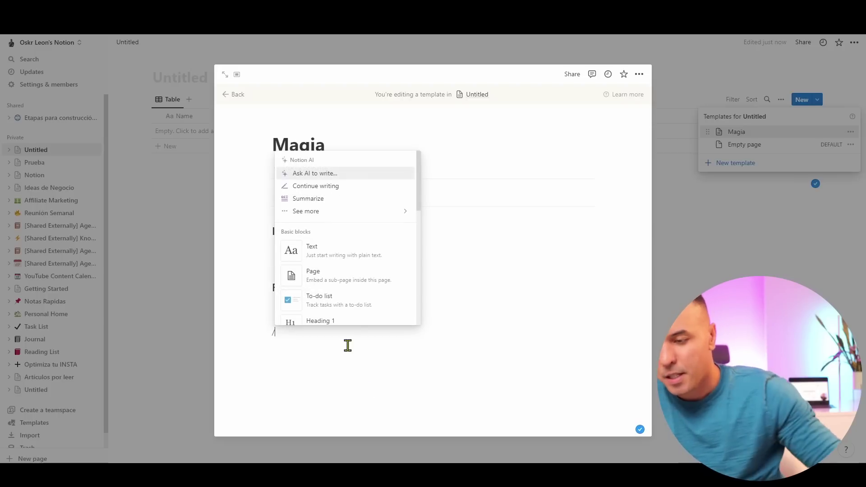
scroll(352, 325, down, 3)
click(335, 305)
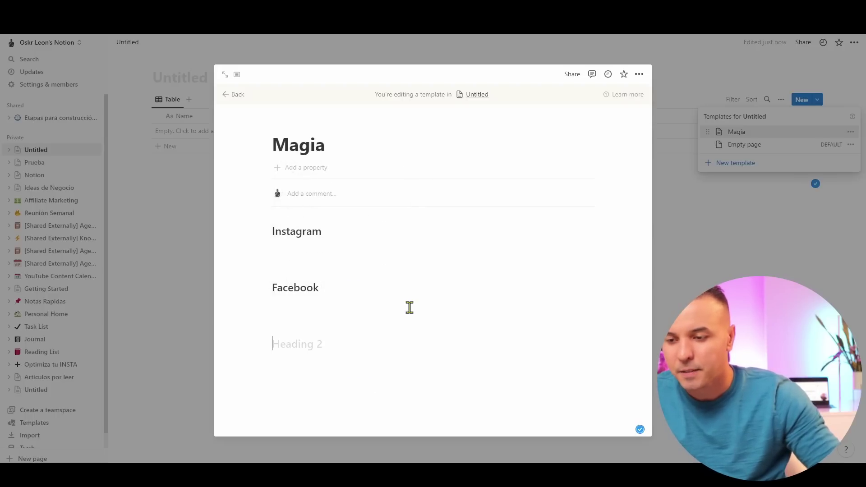
text(Twi)
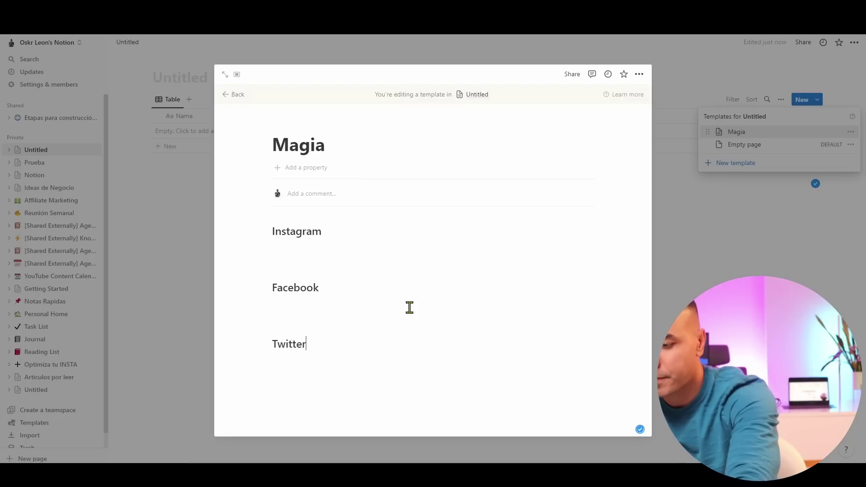
text(tter)
key(Return)
Step: Add a Heading 2 reading "Correo" below the Twitter section and start an empty line under it
text(/)
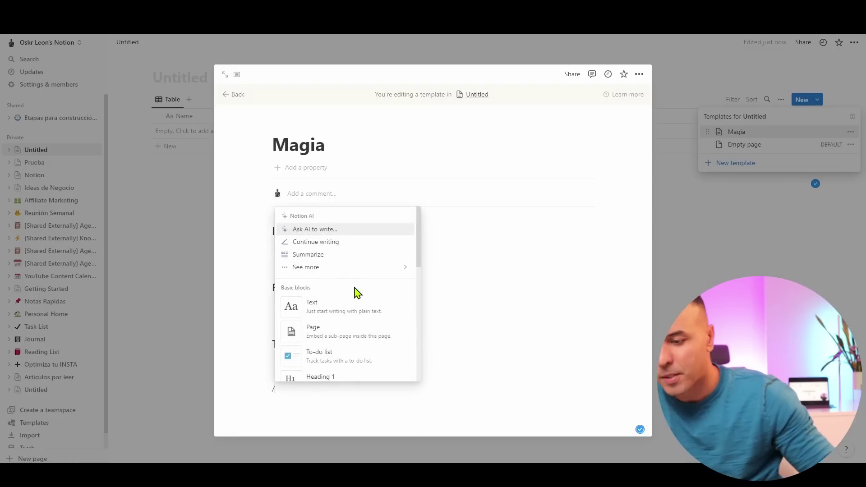
scroll(357, 294, down, 1)
click(342, 356)
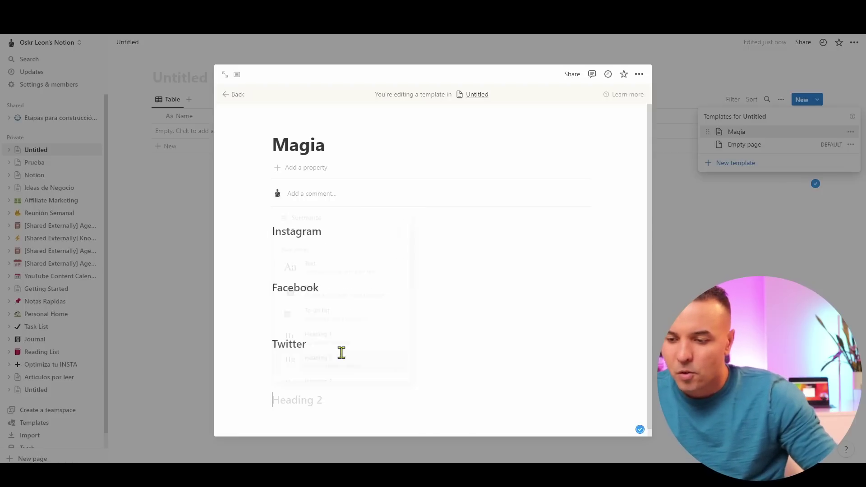
text(Correo)
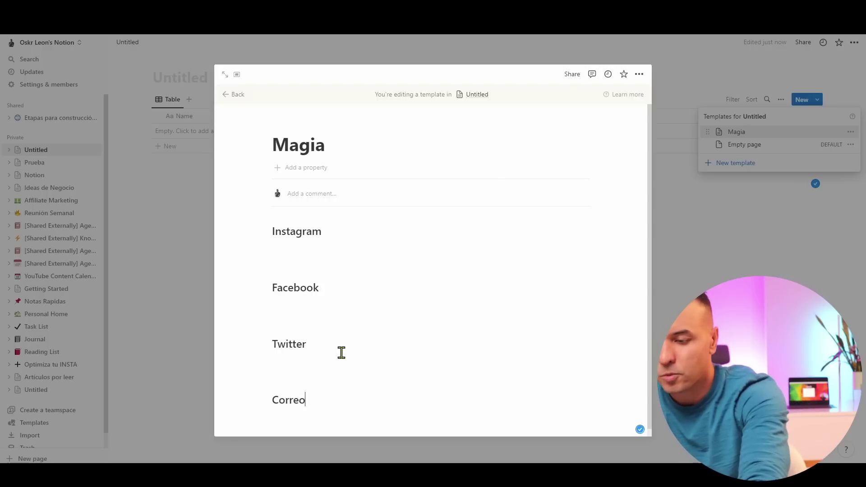
key(Return)
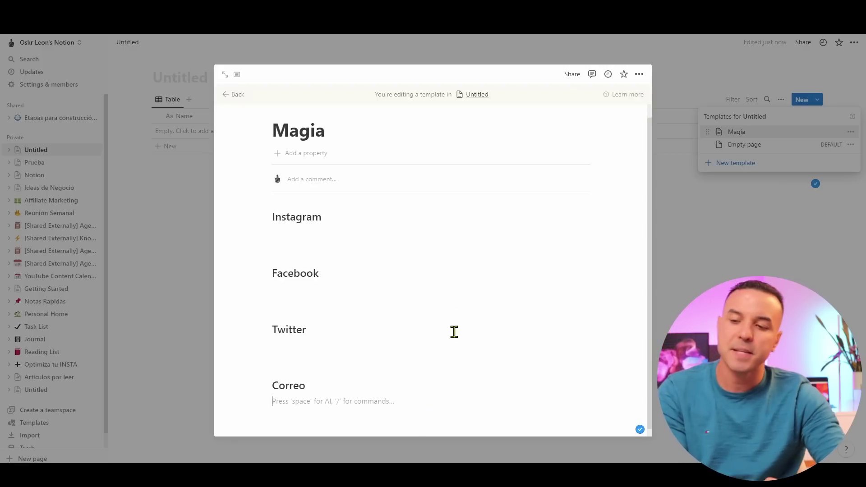
Step: Insert a Custom AI Block under Instagram with the prompt "Escribe un post tipo carrusel de Instagram basándote en el título de esta página"
click(307, 231)
text(/)
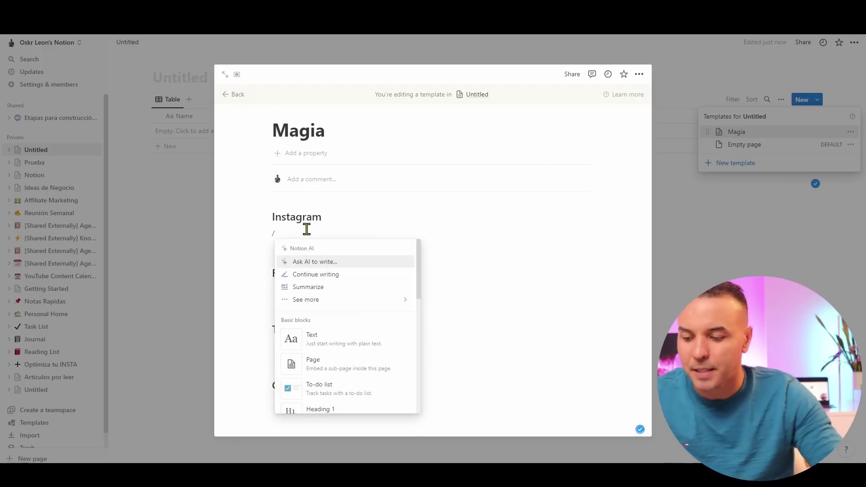
text(ai)
scroll(329, 311, down, 6)
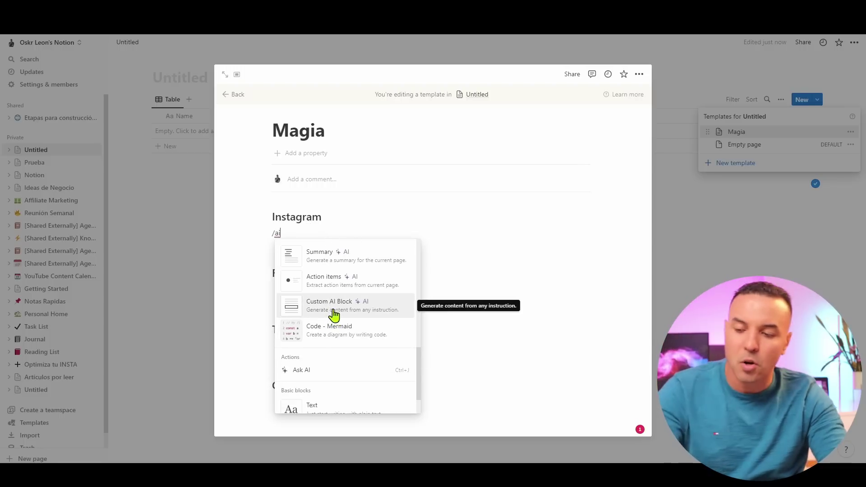
click(333, 313)
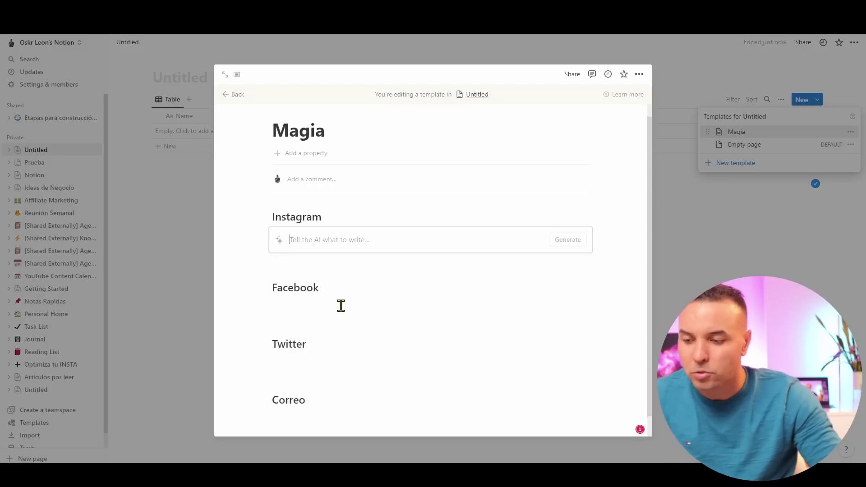
text(Escribe un post tipo carrusel de Instagram basándote en el título de esta página)
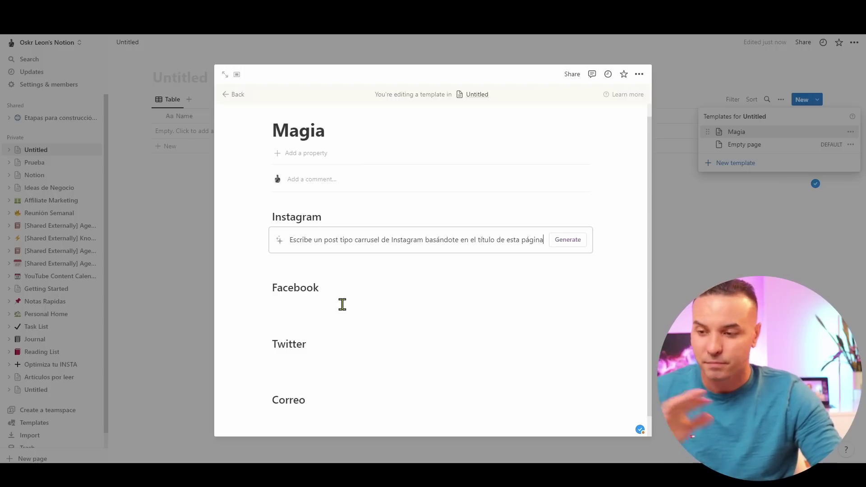
Step: Insert a Custom AI Block under Facebook with the prompt "Escribe copy para facebook basándote en el título de esta página"
click(284, 309)
text(/)
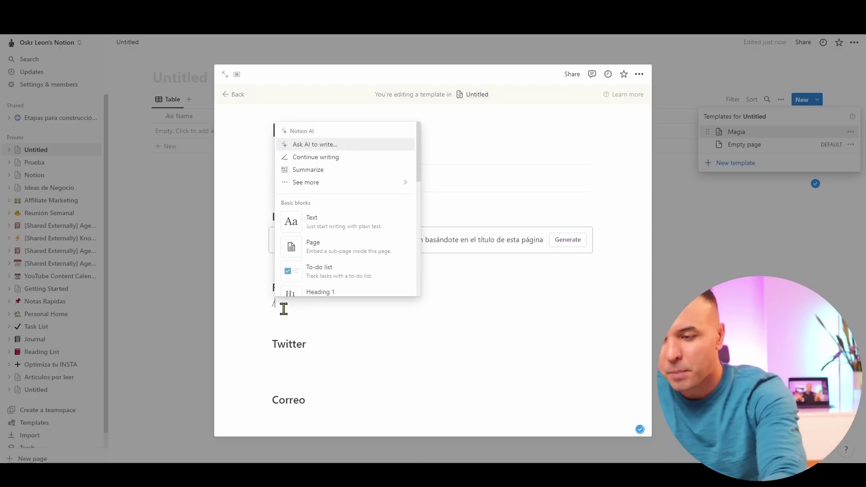
text(ai)
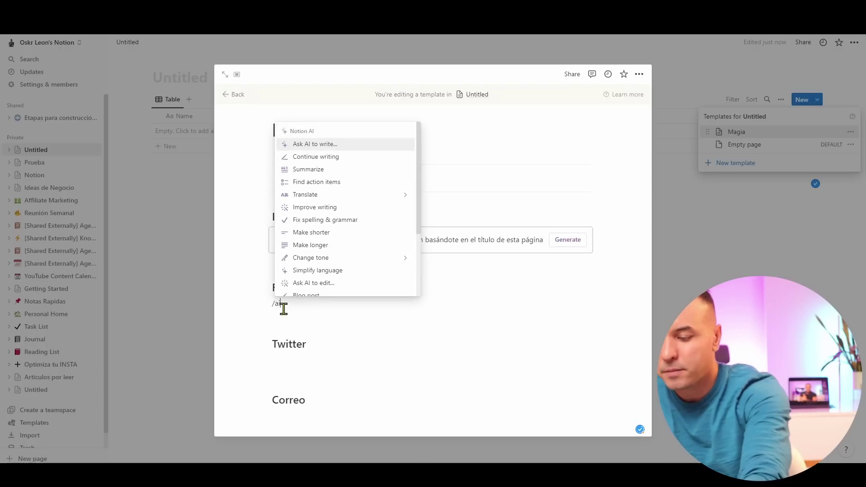
scroll(347, 212, down, 5)
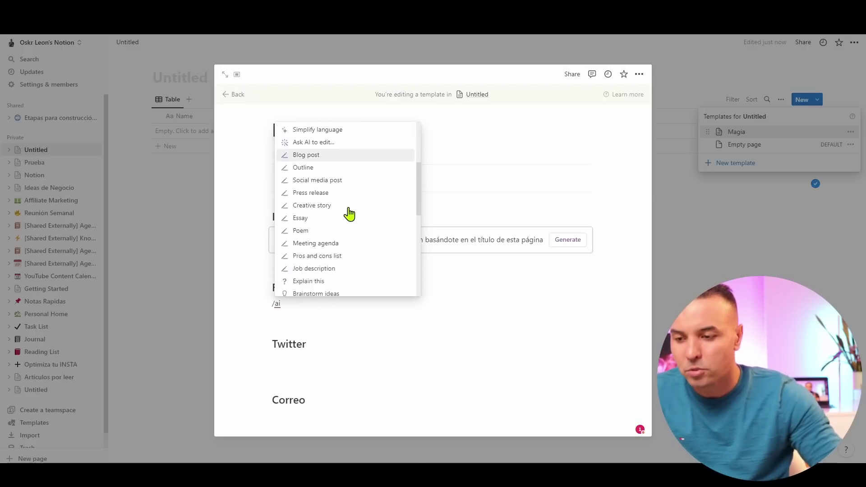
scroll(350, 215, down, 2)
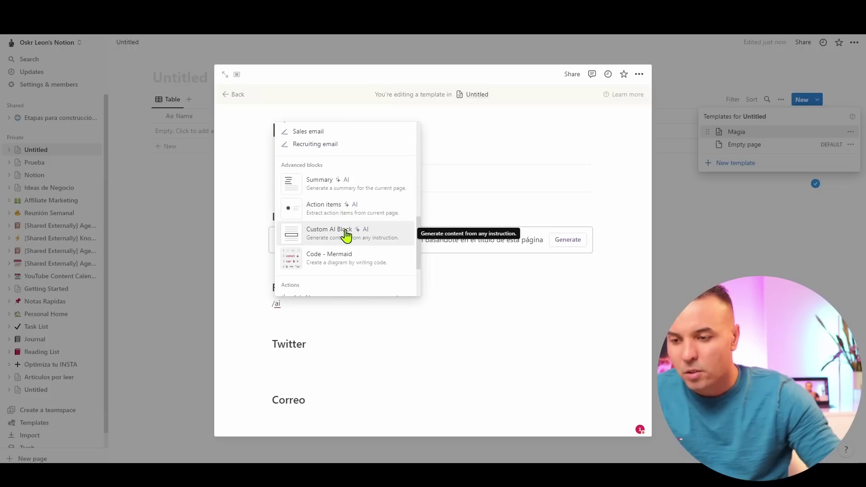
click(347, 235)
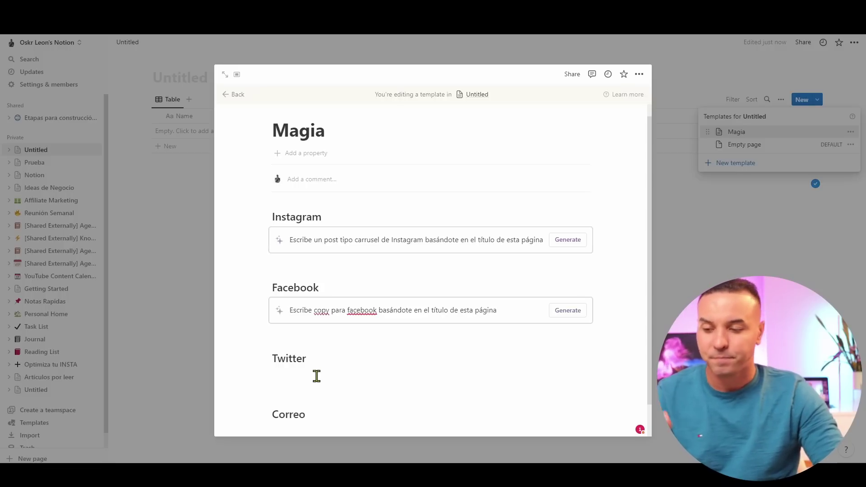
Step: Insert a Custom AI Block under Twitter with the prompt "Escribe un hilo de Twitter de 140 caracteres basándote en el título de esta página"
text(/)
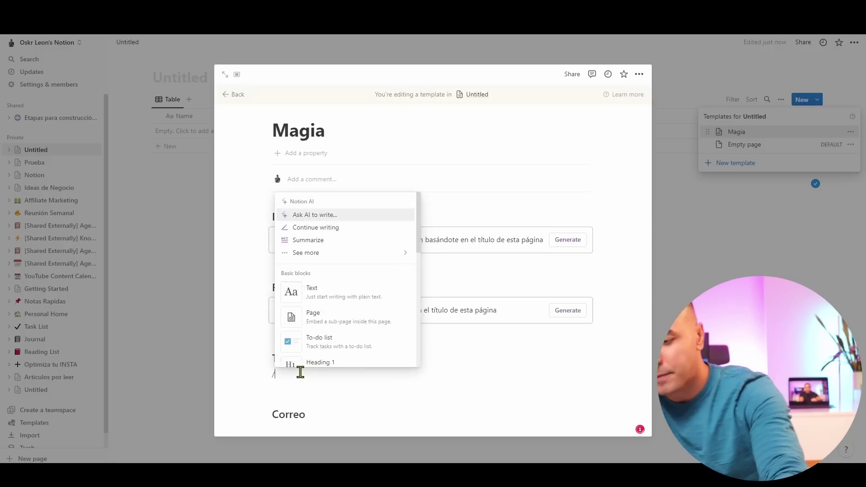
text(ai)
scroll(329, 303, down, 7)
click(329, 306)
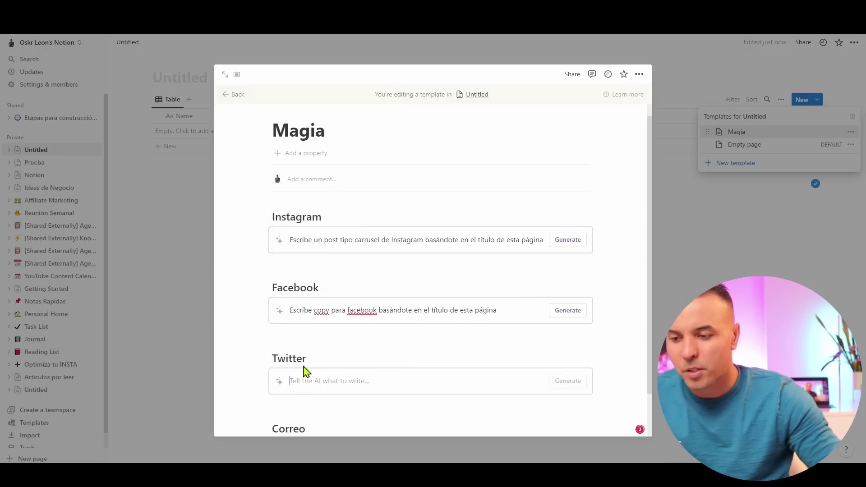
text(Escribe un hilo de Twitter de 140 caracteres basándote en el título de esta página)
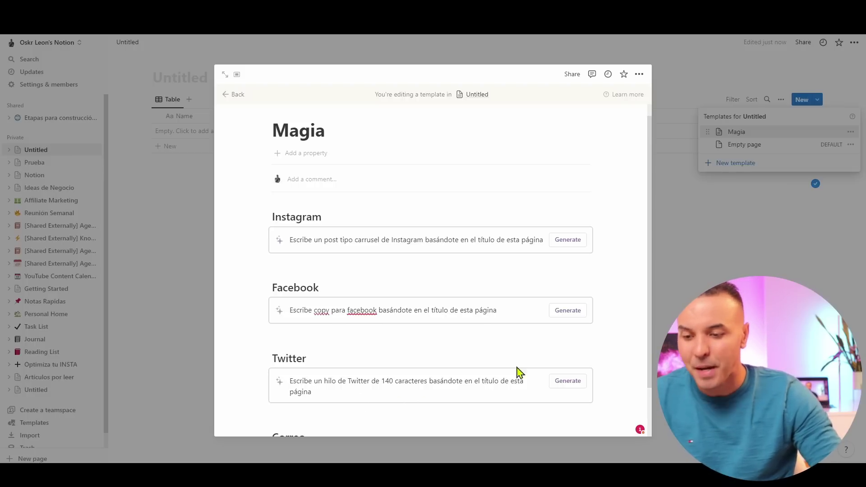
Step: Insert a Custom AI Block under Correo with the prompt "Escribe un correo de 100 palabras basándote en el título de esta página"
scroll(509, 373, down, 1)
click(310, 404)
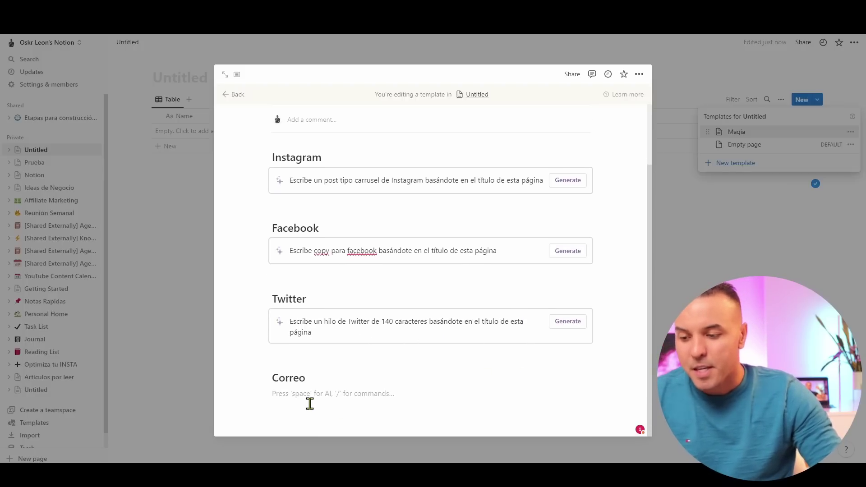
text(/ai)
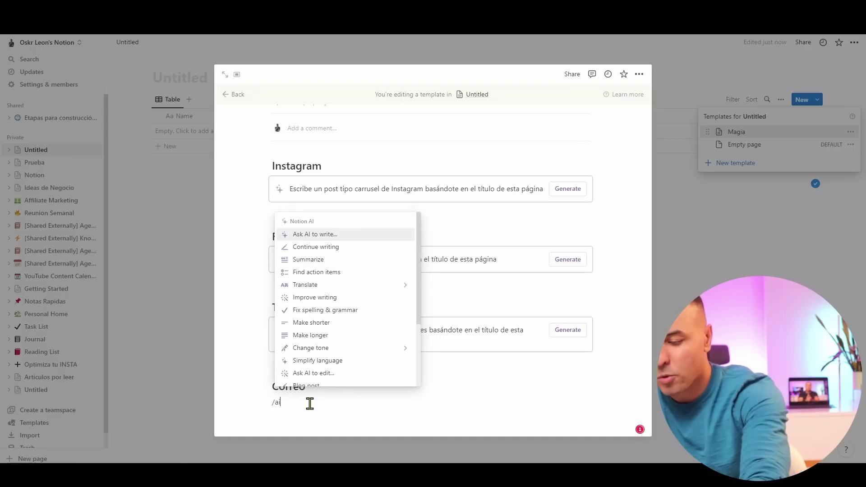
scroll(310, 345, down, 5)
scroll(313, 344, down, 3)
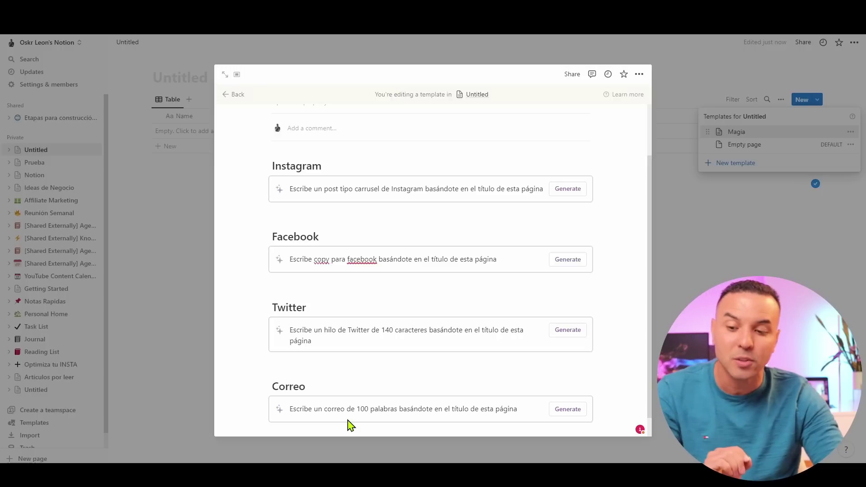
Step: Close the template editor and set the Magia template as the default for all views of the database
scroll(505, 214, up, 2)
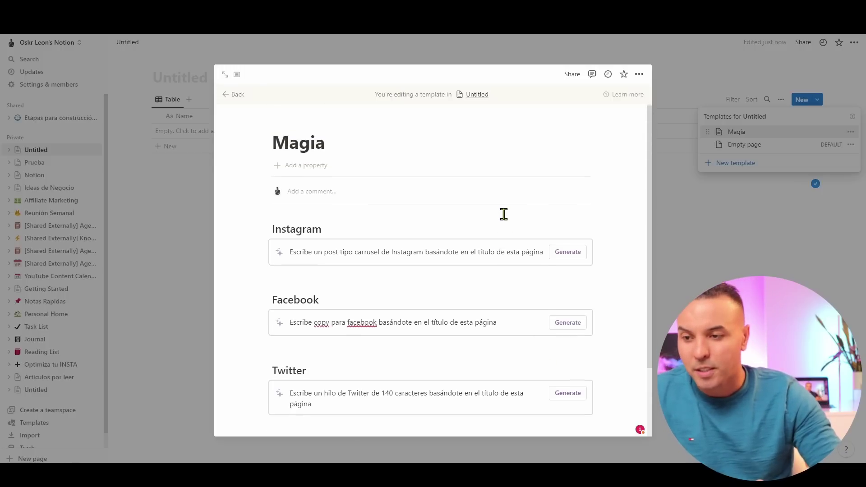
scroll(449, 252, down, 1)
scroll(448, 253, up, 1)
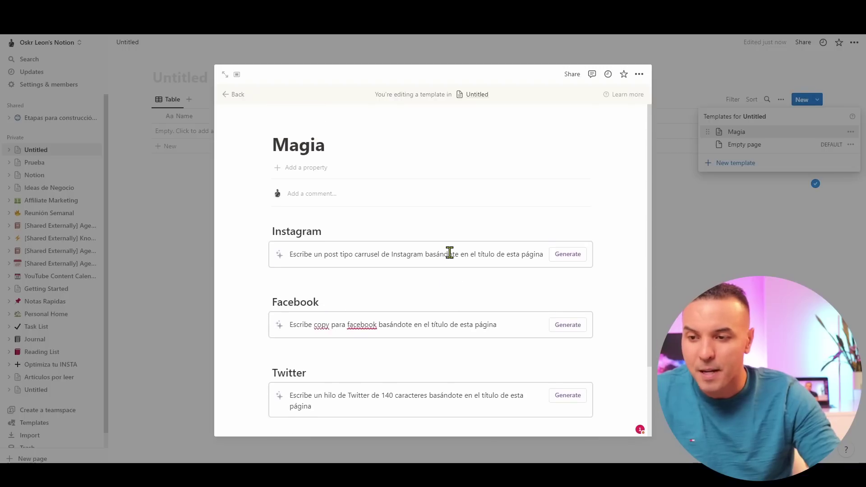
click(708, 275)
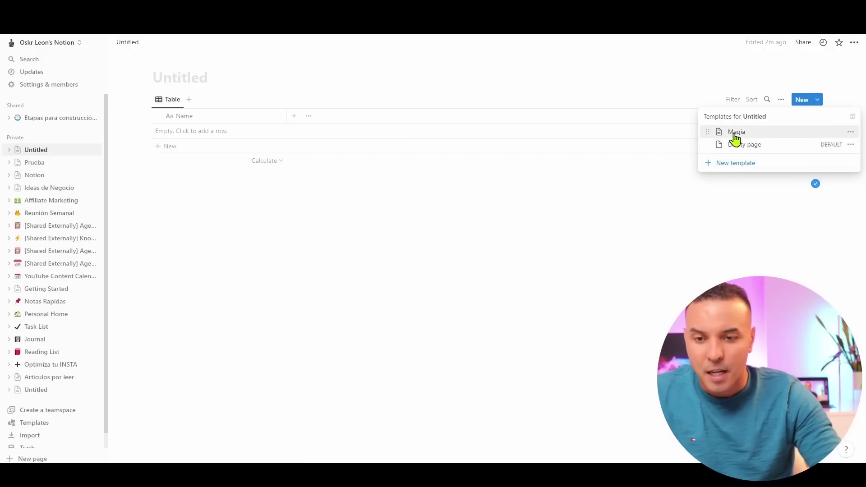
click(851, 133)
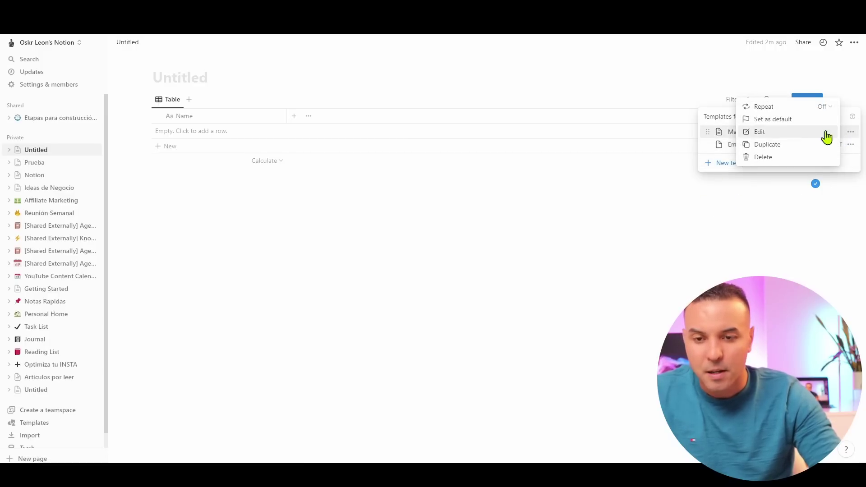
click(794, 120)
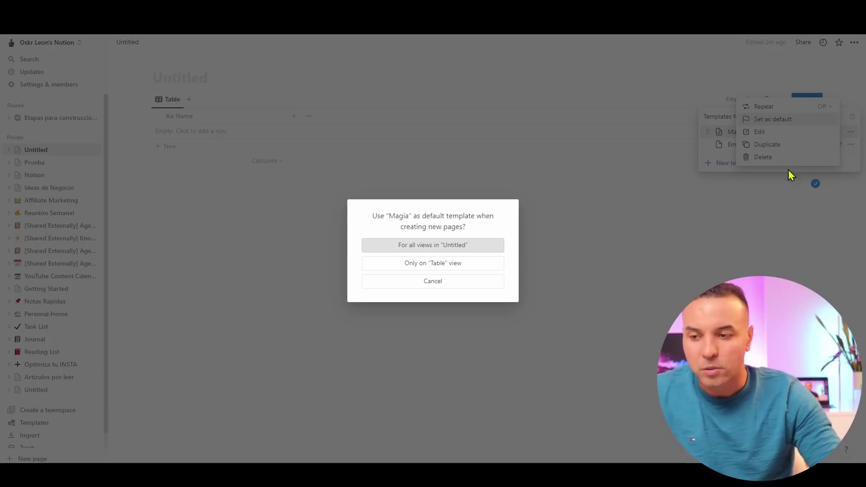
click(420, 249)
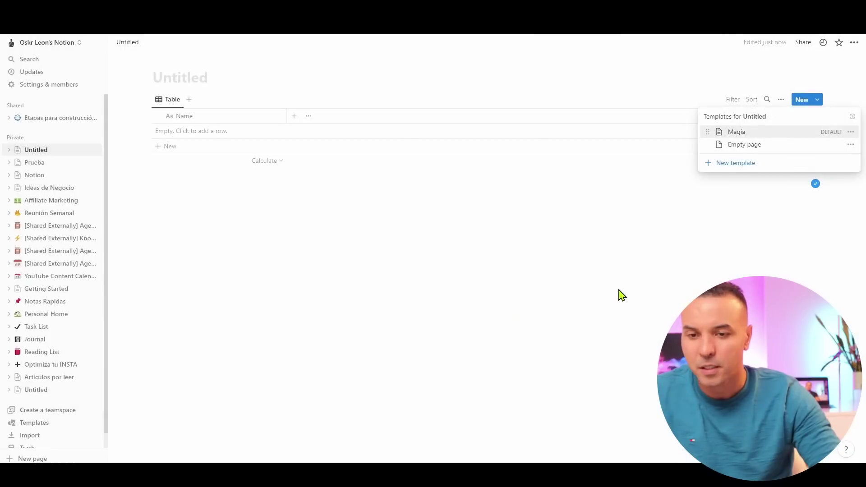
key(Escape)
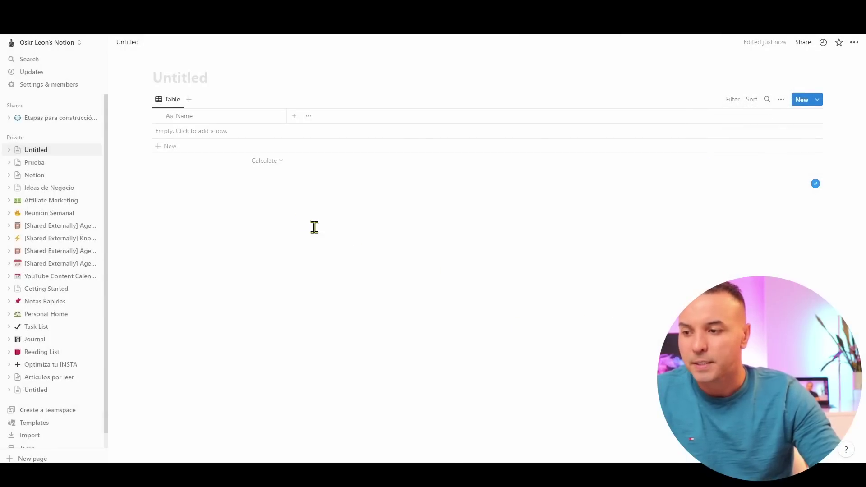
Step: Add a new row named "Magia" to the database table
click(182, 149)
text(Magia)
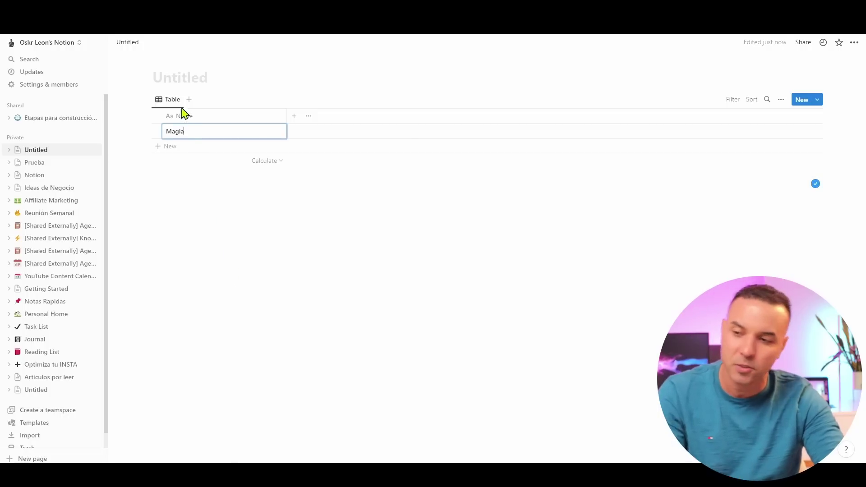
key(Escape)
Step: Title the untitled database "Contenido Dinámico"
click(191, 76)
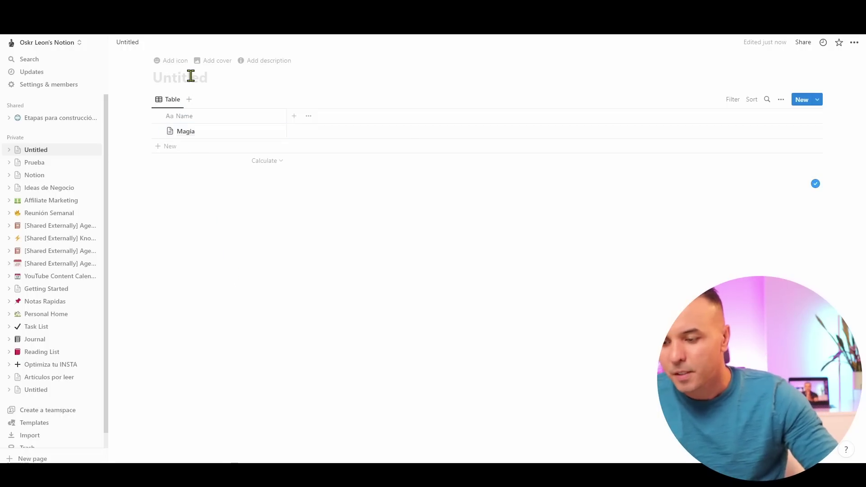
text(Contenido )
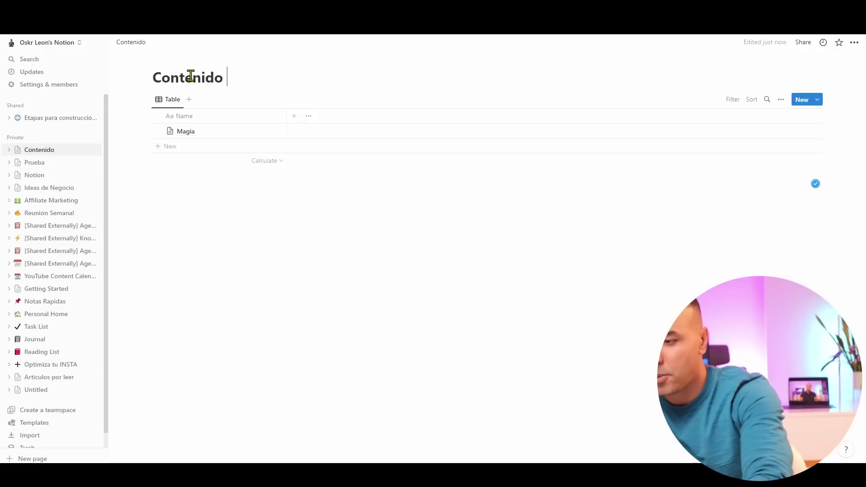
text(Dinamico)
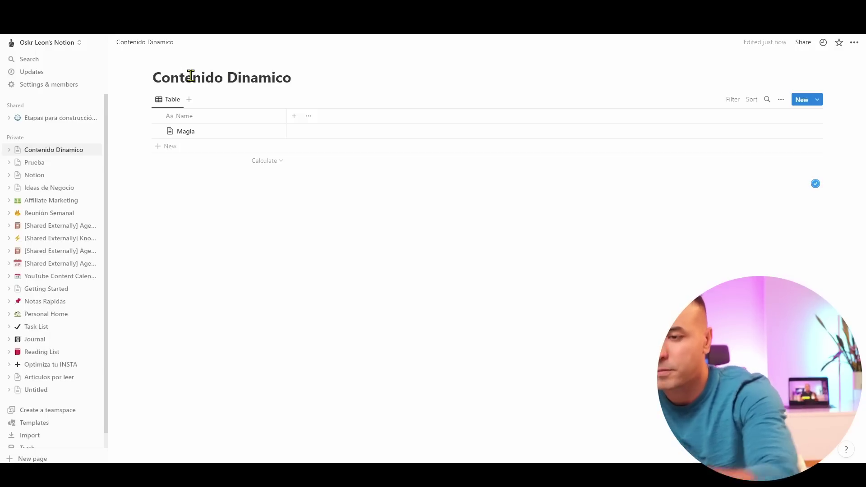
click(258, 79)
click(256, 130)
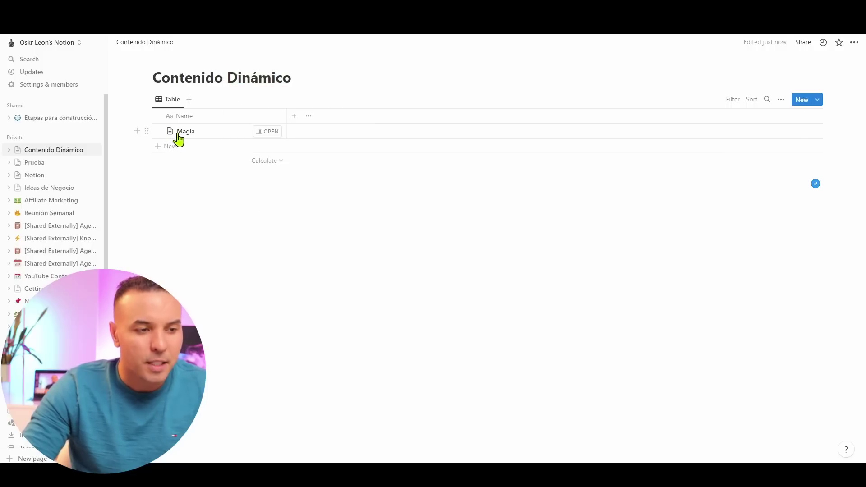
Step: Open the Magia row as a page and rename it "Hábitos productivos"
click(270, 133)
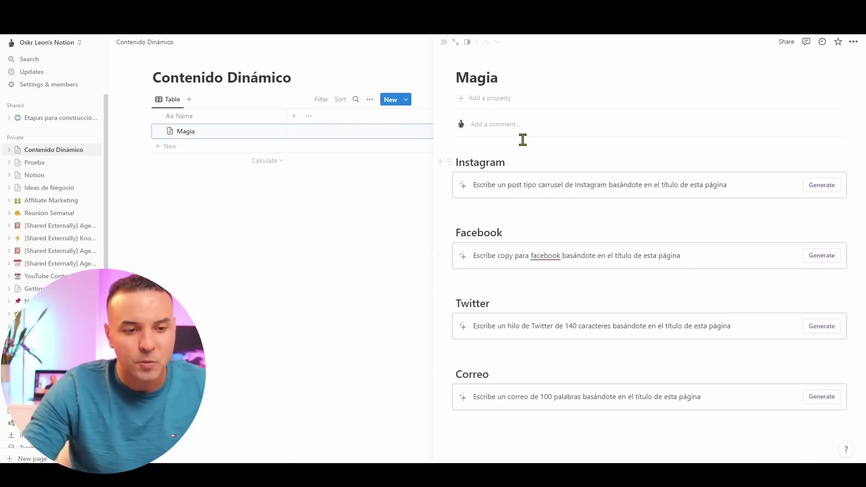
drag(501, 78, 447, 76)
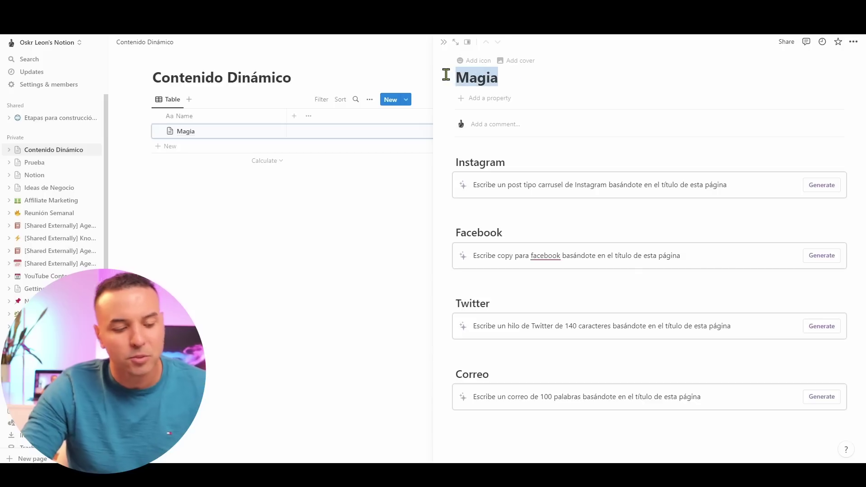
text(Hábitos productivos)
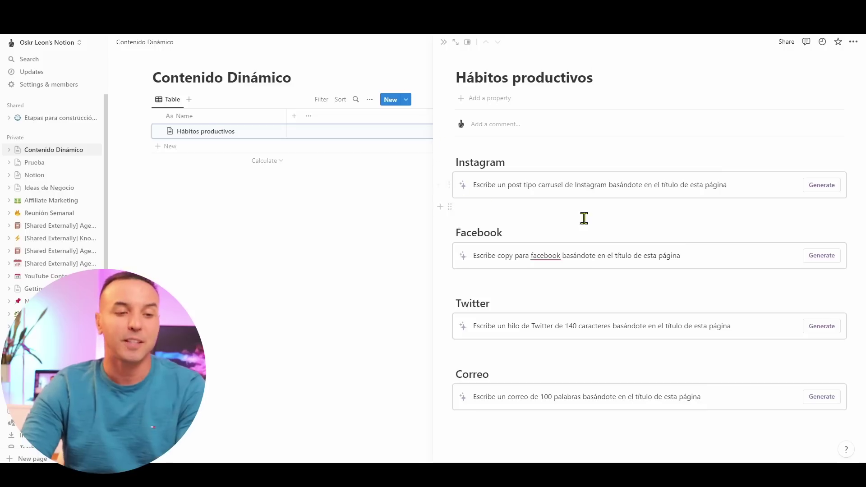
Step: Generate the Instagram carousel post from its AI block and review the resulting text down to the Facebook section
click(830, 188)
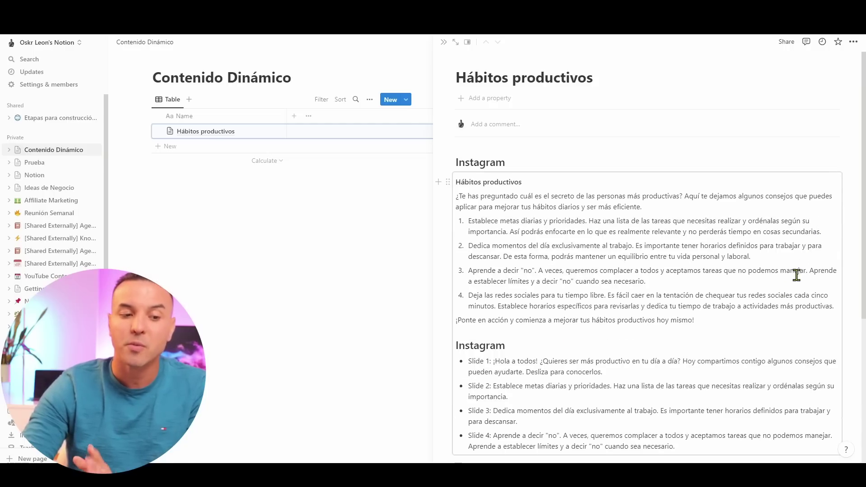
scroll(766, 322, down, 1)
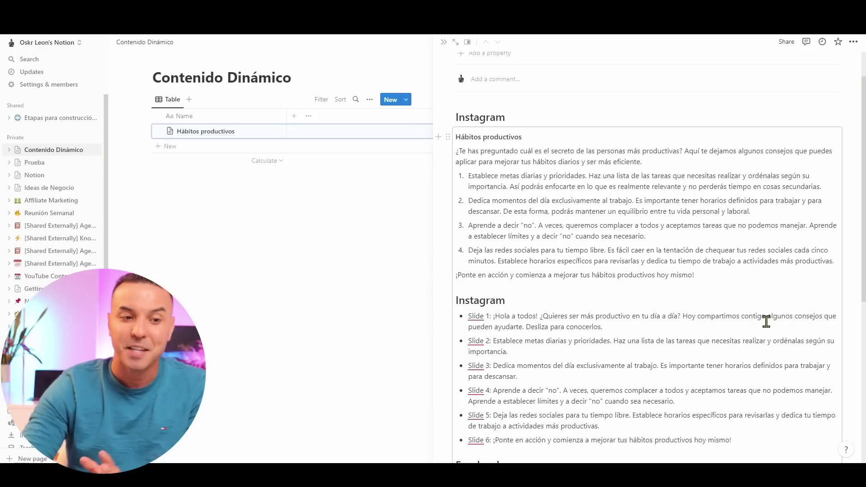
scroll(766, 321, down, 1)
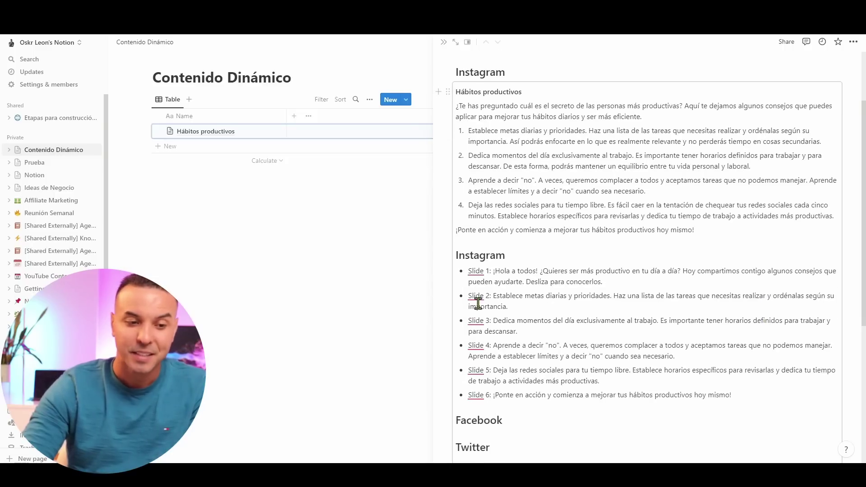
scroll(491, 334, down, 1)
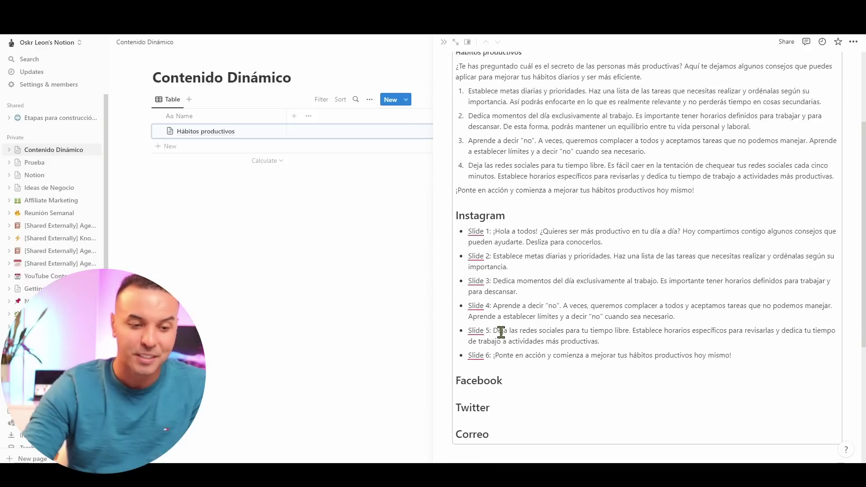
scroll(511, 354, down, 2)
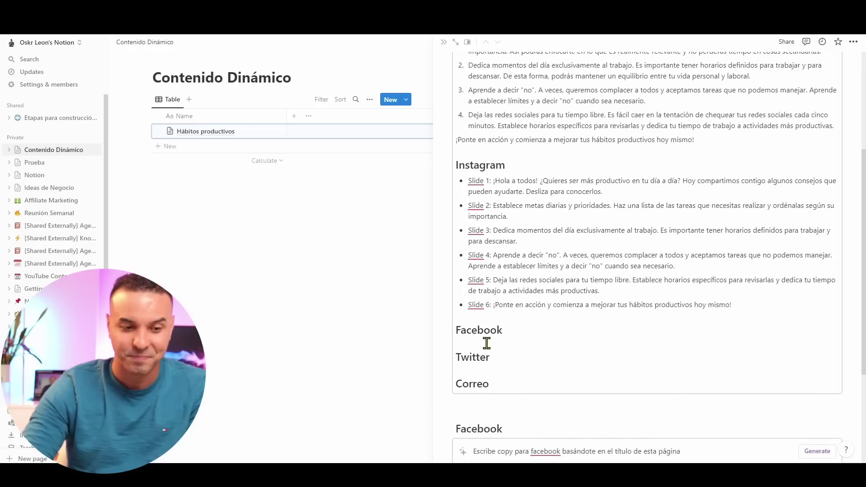
scroll(496, 344, down, 2)
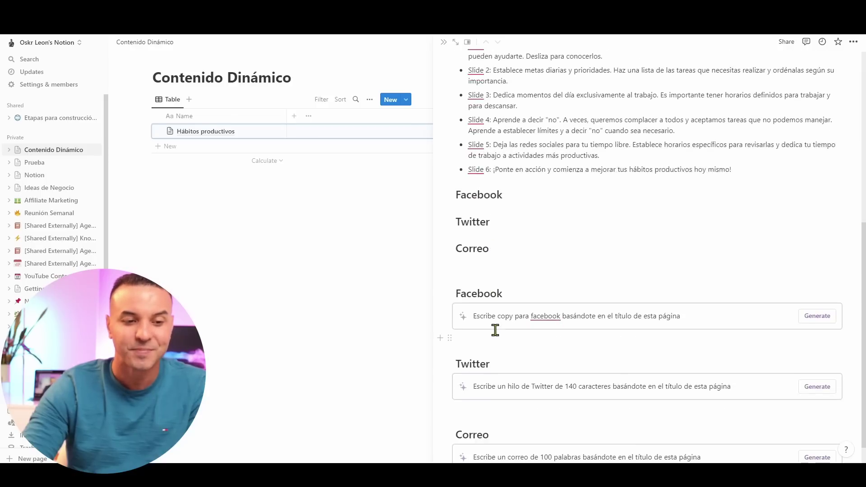
Step: Generate the content of the Facebook, Twitter and Correo AI blocks on the Hábitos productivos page
click(812, 319)
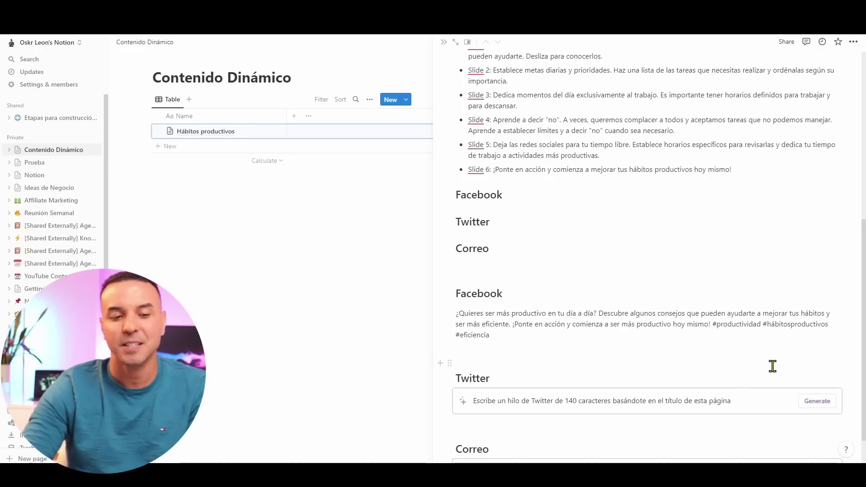
scroll(772, 364, down, 1)
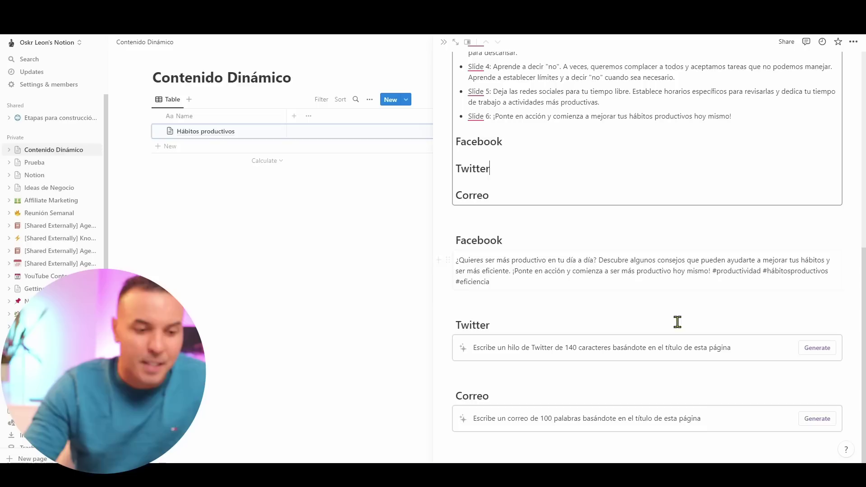
click(817, 348)
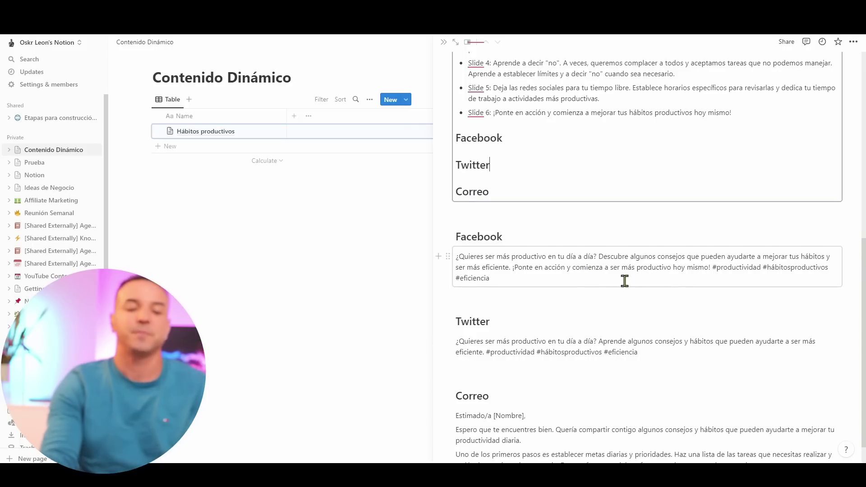
Step: Review the generated Facebook, Twitter and Correo texts on the Hábitos productivos page, and close the page
scroll(594, 278, down, 2)
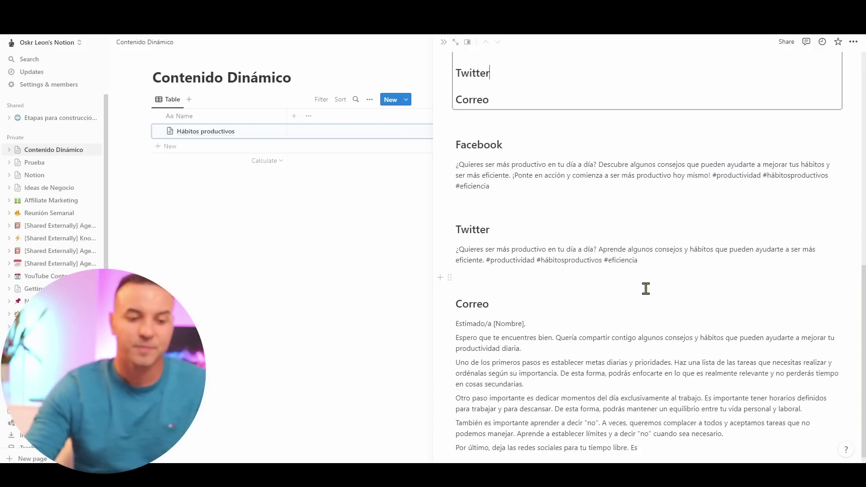
scroll(646, 289, down, 2)
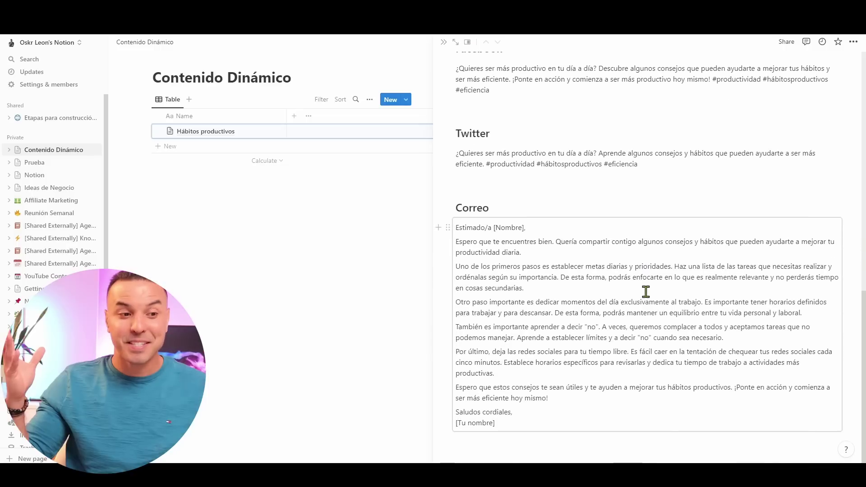
click(317, 247)
click(339, 208)
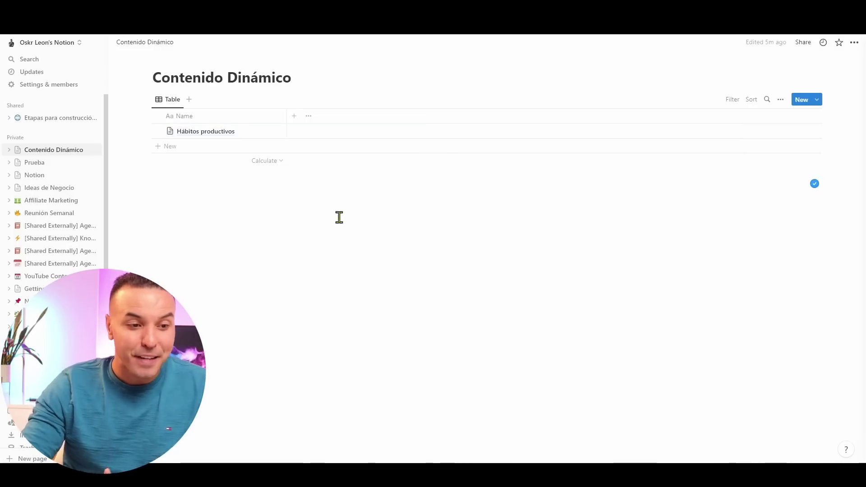
Step: Add a new row named "bajar de peso" to the Contenido Dinámico table
click(184, 152)
text(Magia)
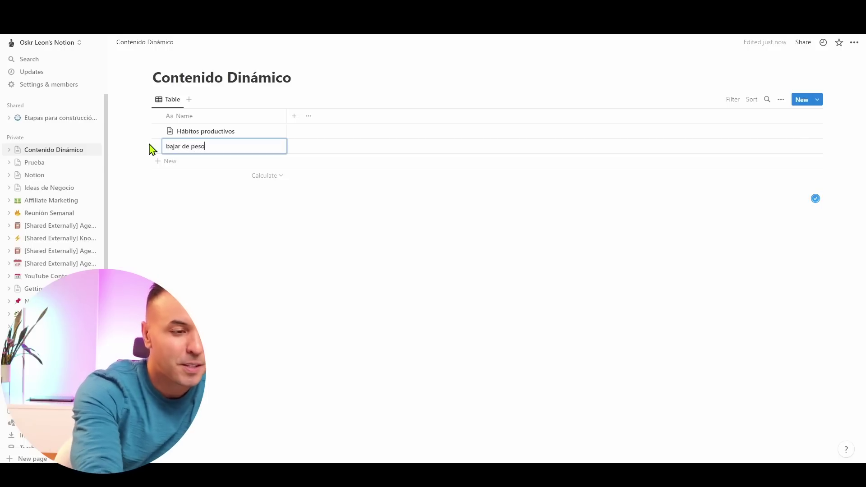
key(Return)
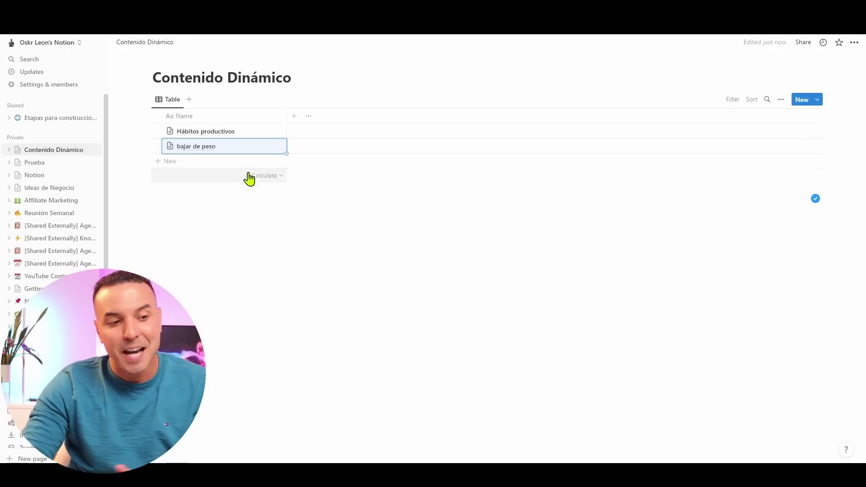
Step: Open the "bajar de peso" row as a page and generate the content of its Instagram, Facebook, Twitter and Correo AI blocks
click(270, 147)
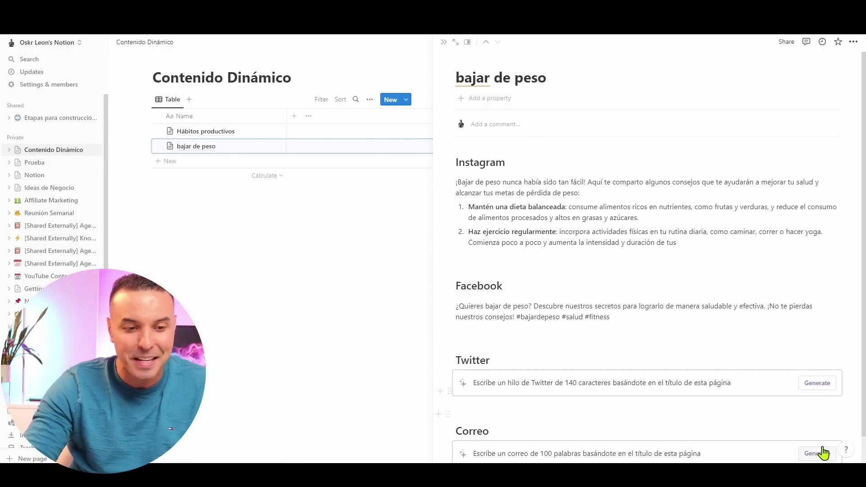
scroll(778, 343, down, 1)
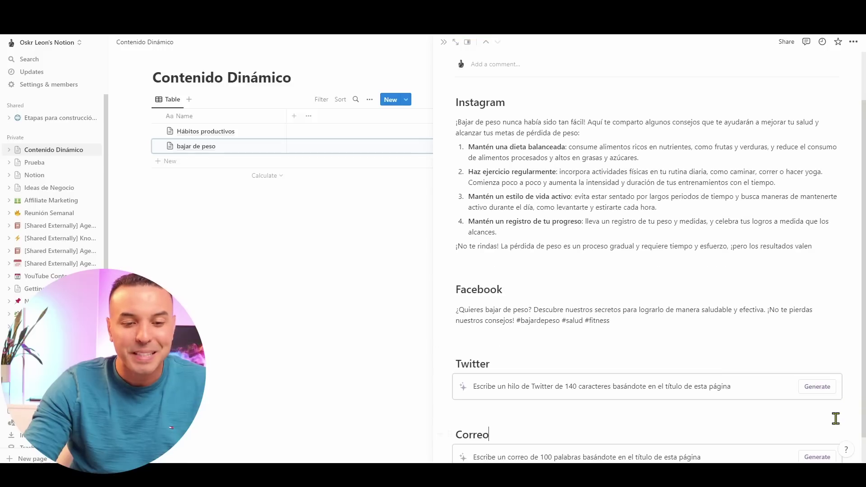
scroll(817, 398, down, 2)
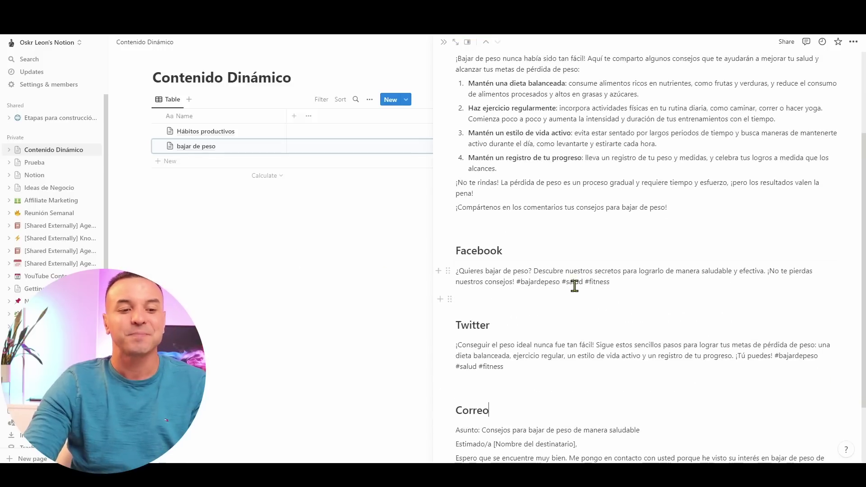
Step: Review the generated texts on the "bajar de peso" page from the Instagram section down to Correo
scroll(575, 286, up, 3)
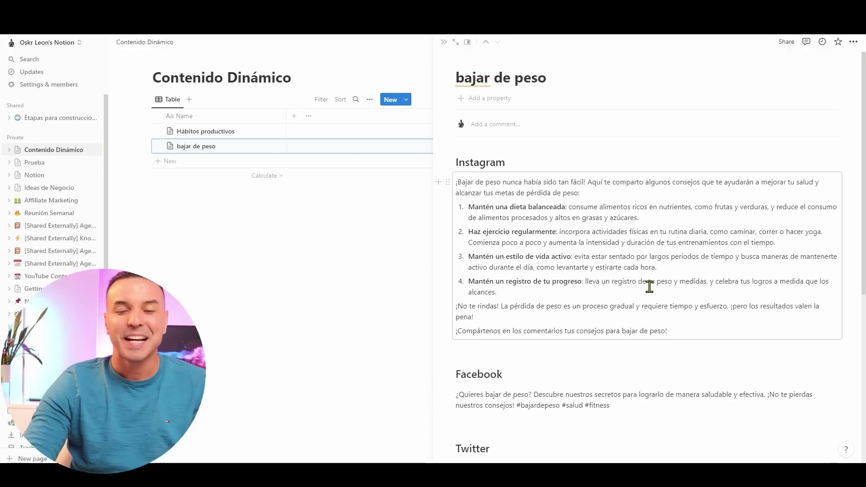
scroll(648, 280, down, 2)
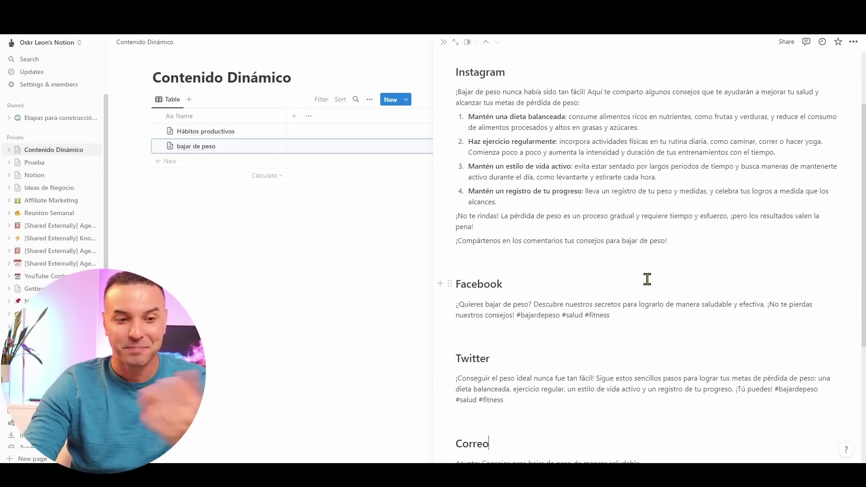
scroll(647, 280, down, 2)
scroll(565, 242, down, 2)
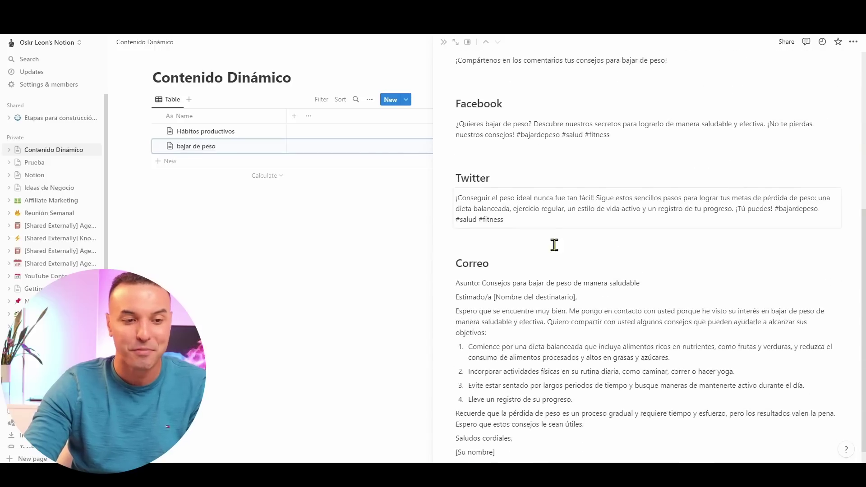
scroll(577, 246, down, 1)
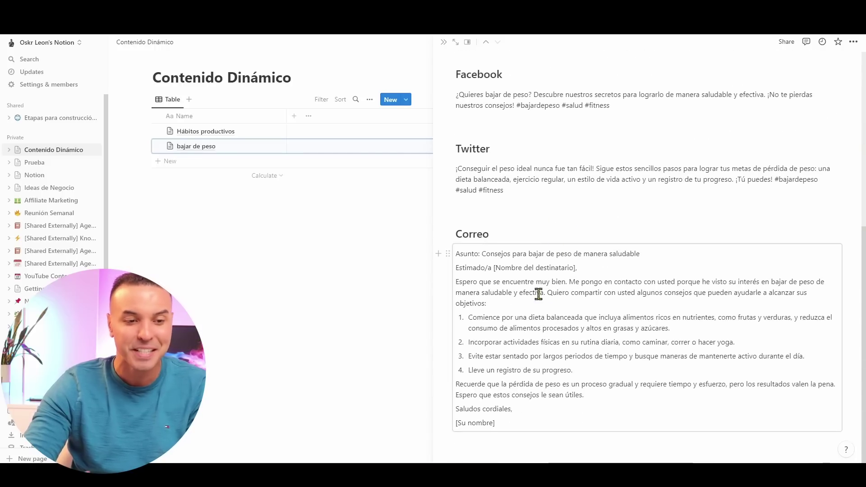
Step: Switch to Discord and compare the uploaded portraits with Midjourney's "soldier of the future" and "Youtuber" images, variations and upscales in the general channel
scroll(478, 282, up, 5)
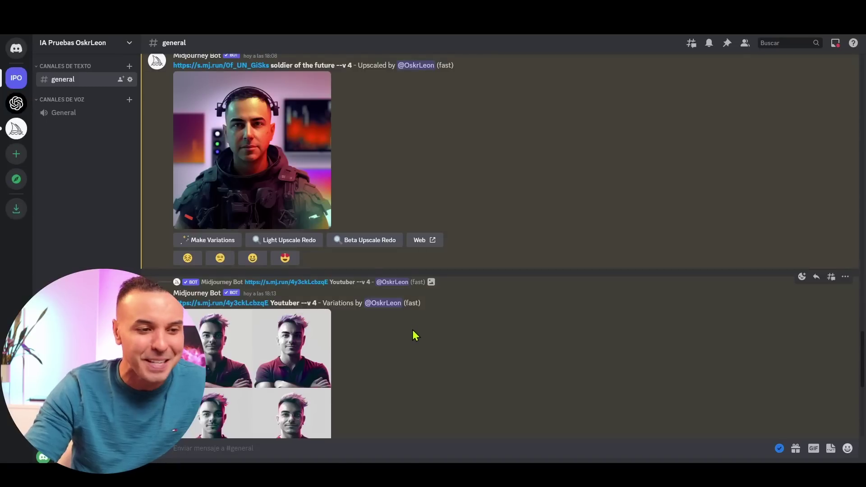
scroll(415, 335, up, 15)
scroll(421, 319, up, 12)
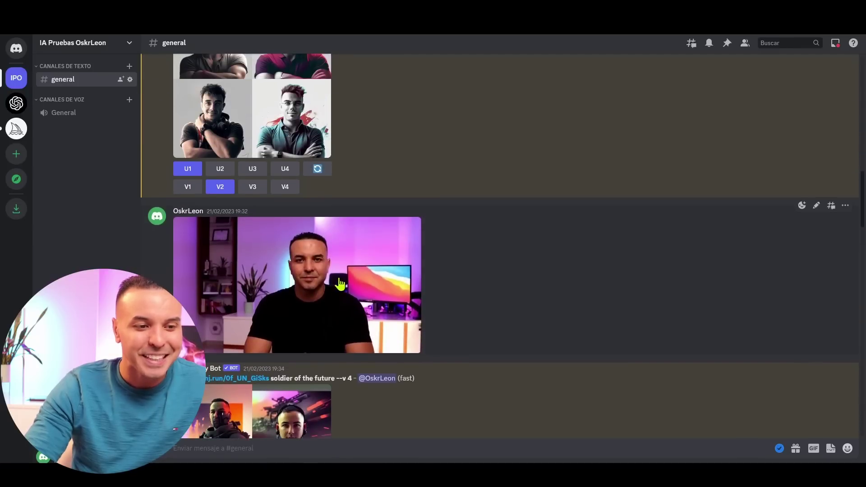
scroll(329, 295, down, 2)
scroll(351, 196, down, 5)
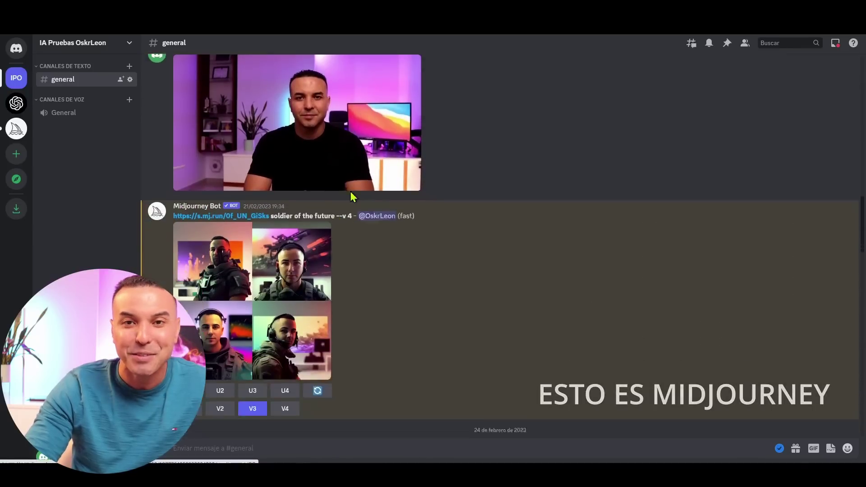
scroll(294, 286, down, 3)
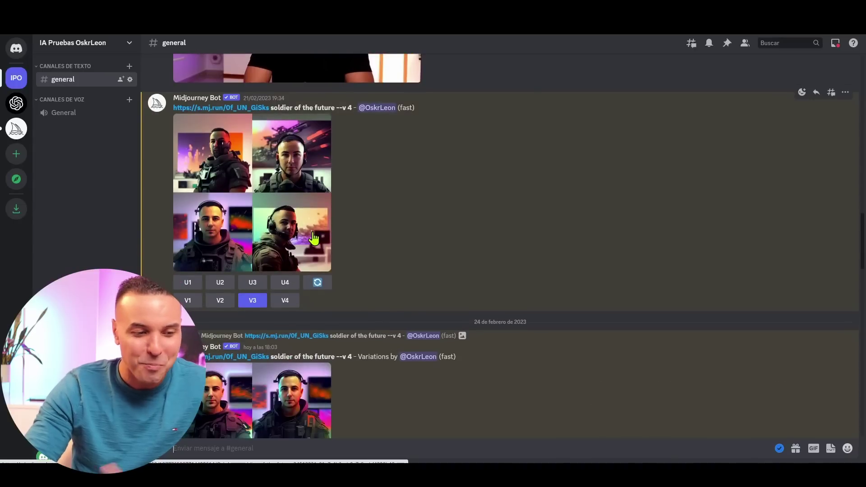
scroll(316, 253, down, 20)
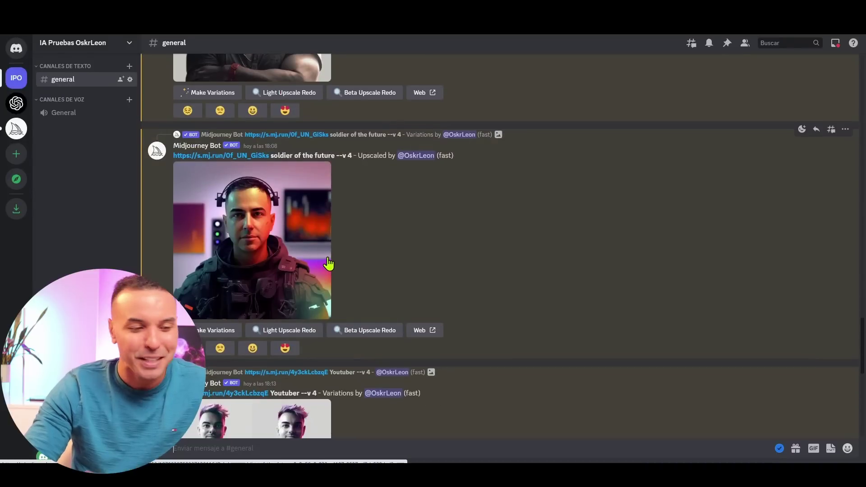
scroll(330, 257, up, 15)
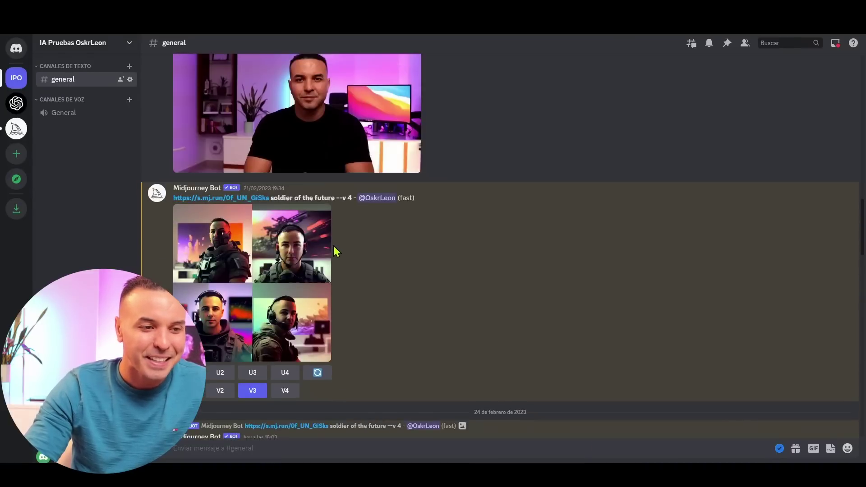
scroll(335, 250, up, 15)
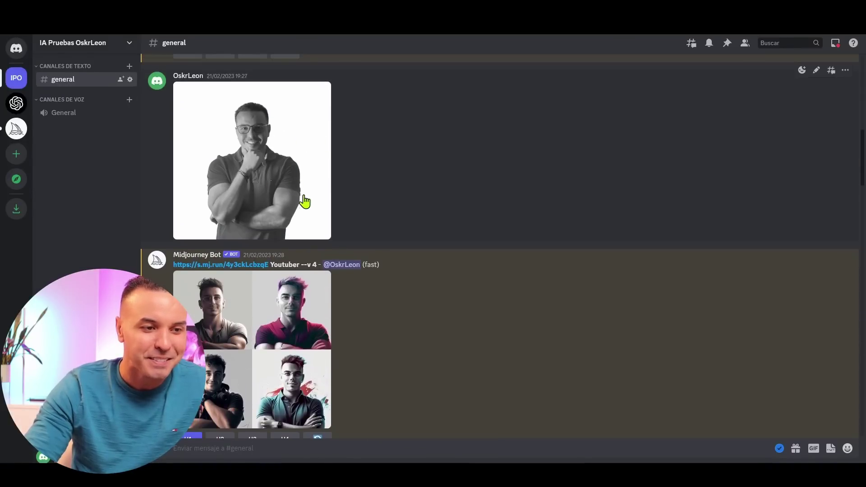
scroll(307, 181, down, 3)
scroll(271, 222, down, 15)
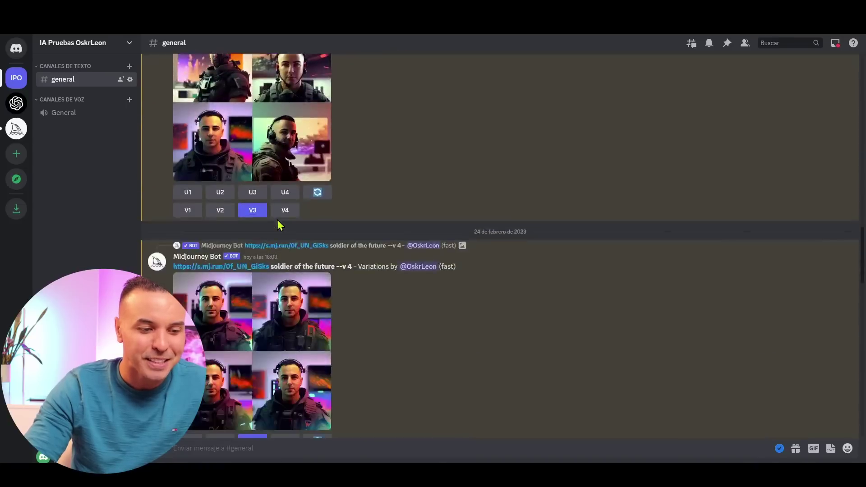
scroll(288, 241, down, 10)
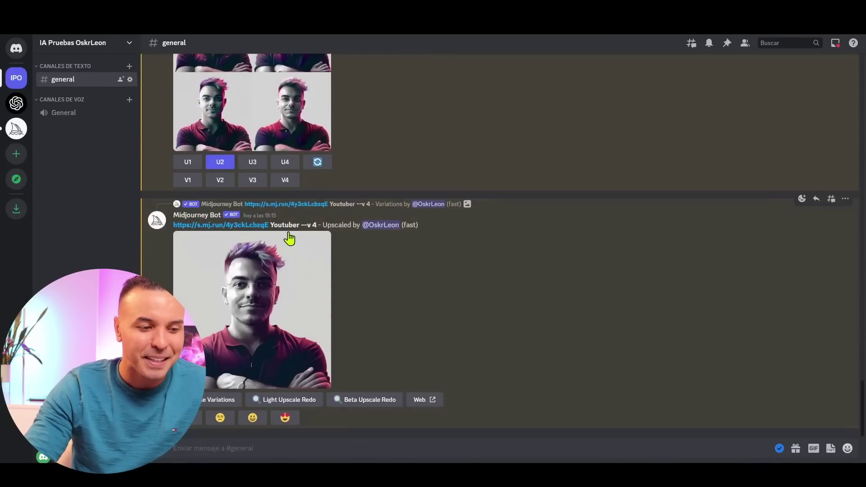